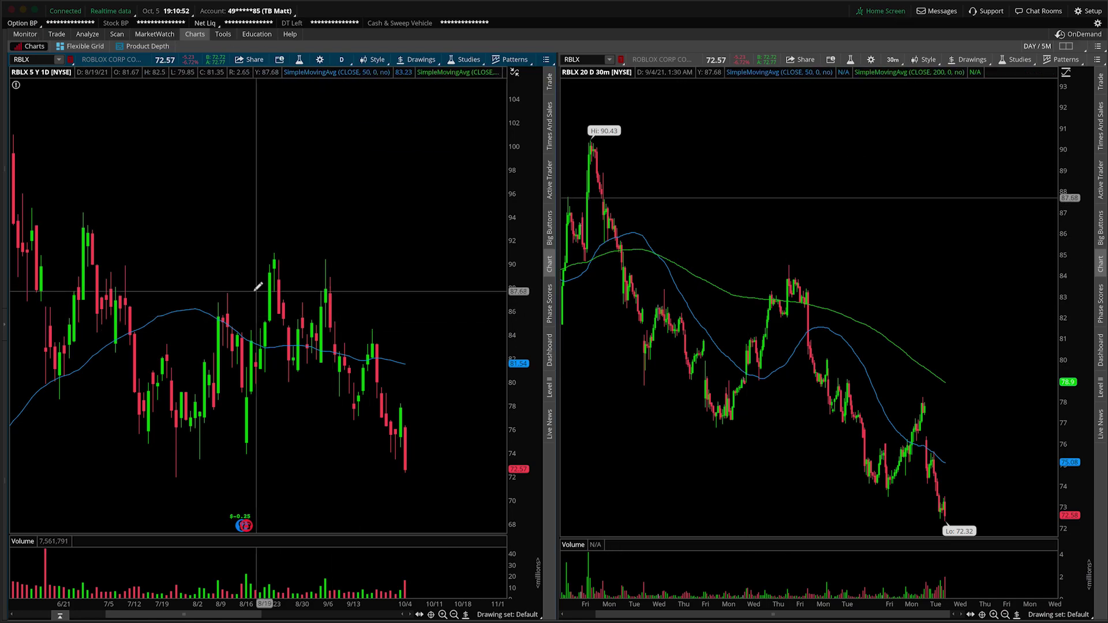
Draw horizontal price levels on the daily RBLX chart at $89.19, $75.08, $71.95 and $81.03
{"action": "left_click", "coordinate": [107, 273]}
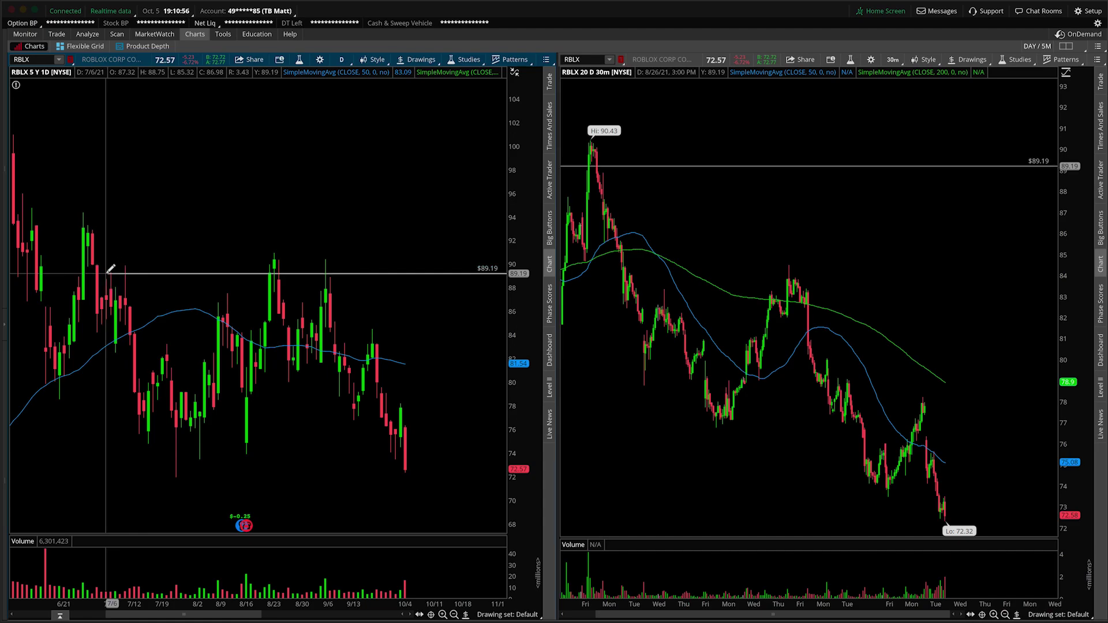
{"action": "left_click", "coordinate": [135, 439]}
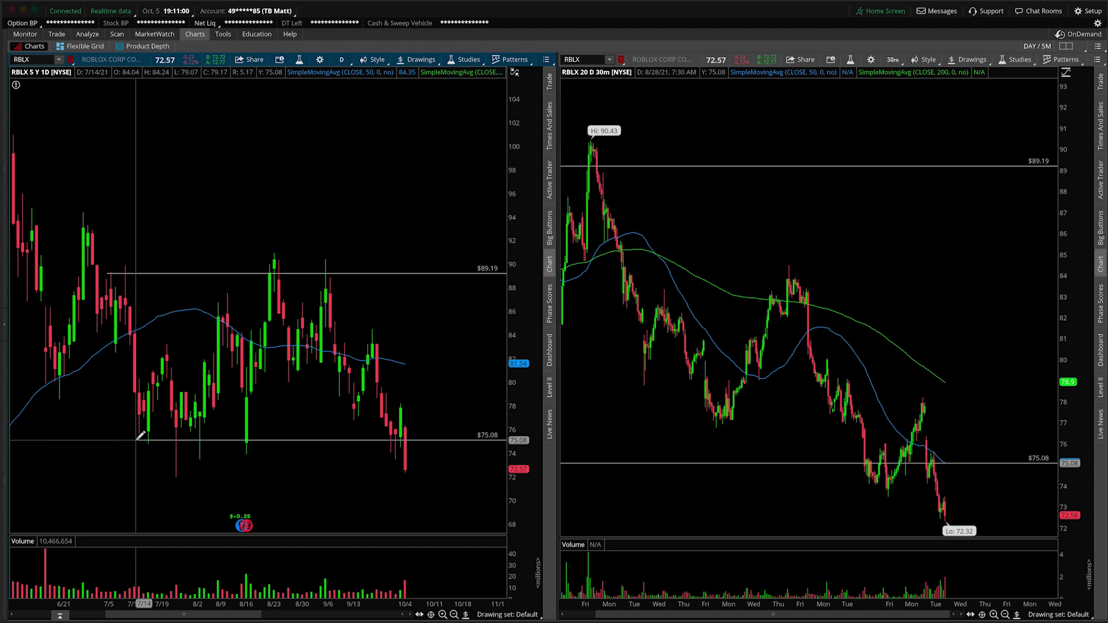
{"action": "left_click", "coordinate": [173, 476]}
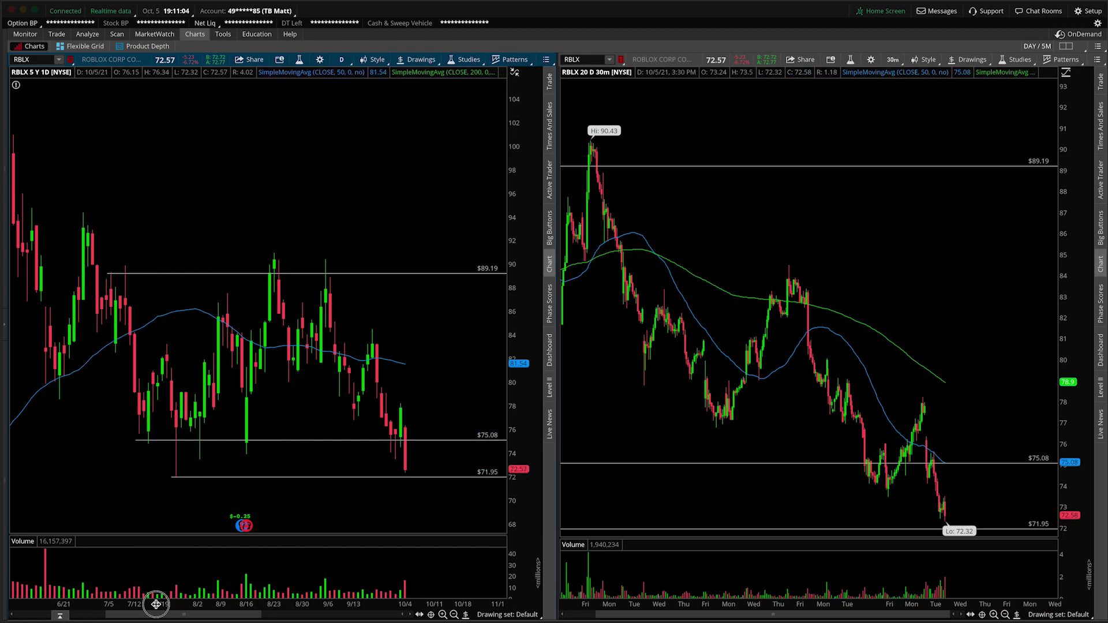
{"action": "left_click_drag", "start_coordinate": [155, 603], "coordinate": [243, 603]}
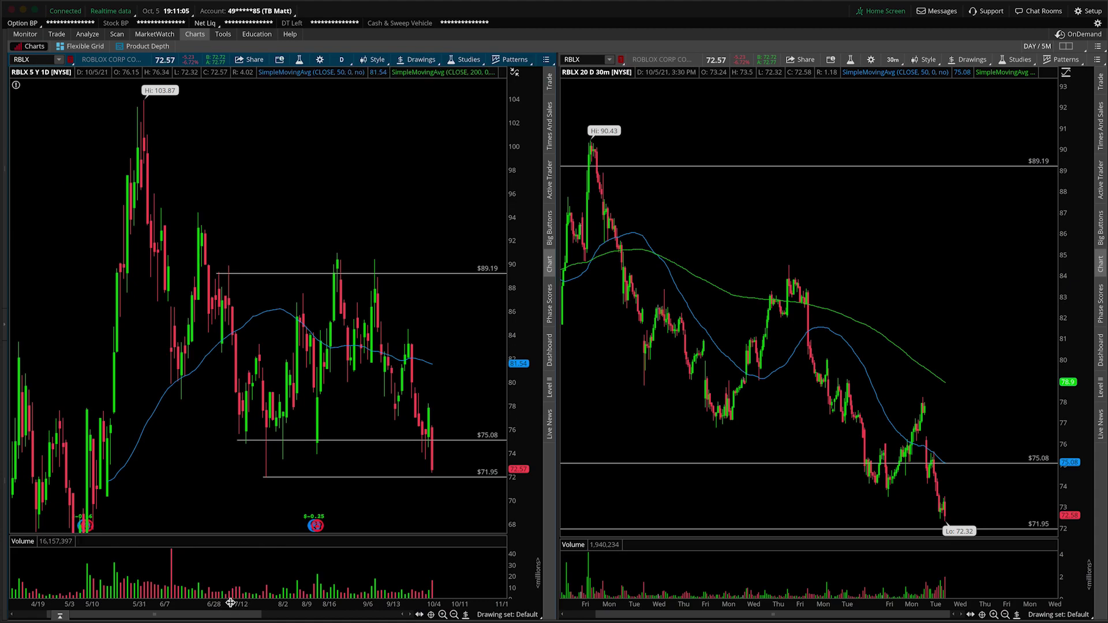
{"action": "left_click", "coordinate": [327, 369]}
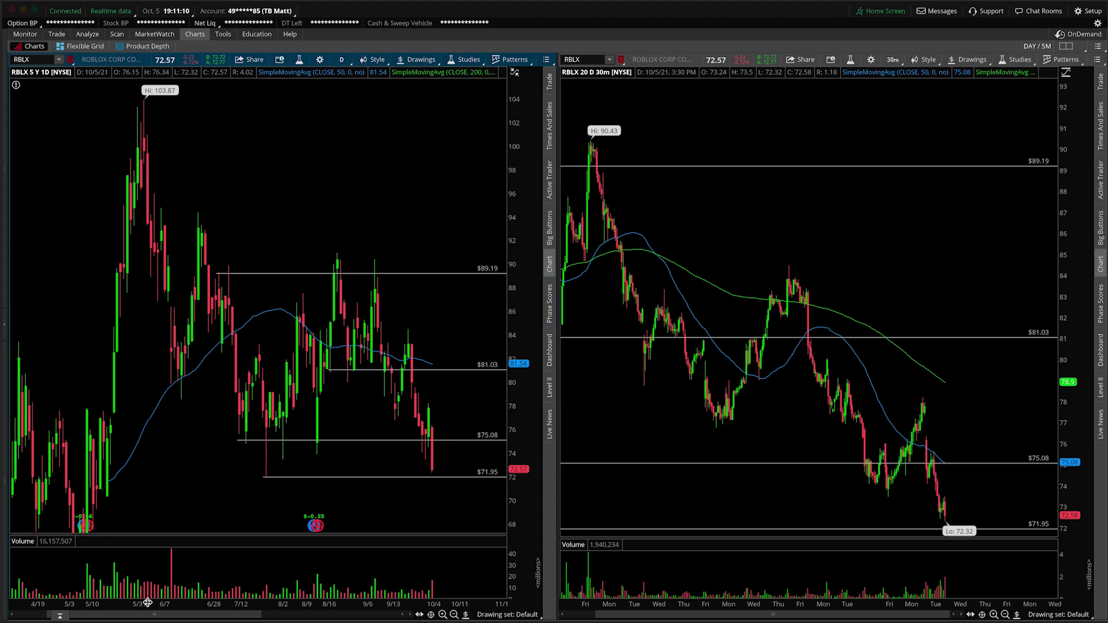
Return the daily chart's price axis to automatic scaling and add a price level at $67.49 from the early-April candles
{"action": "left_click_drag", "start_coordinate": [148, 602], "coordinate": [182, 603]}
{"action": "left_click_drag", "start_coordinate": [519, 357], "coordinate": [526, 462]}
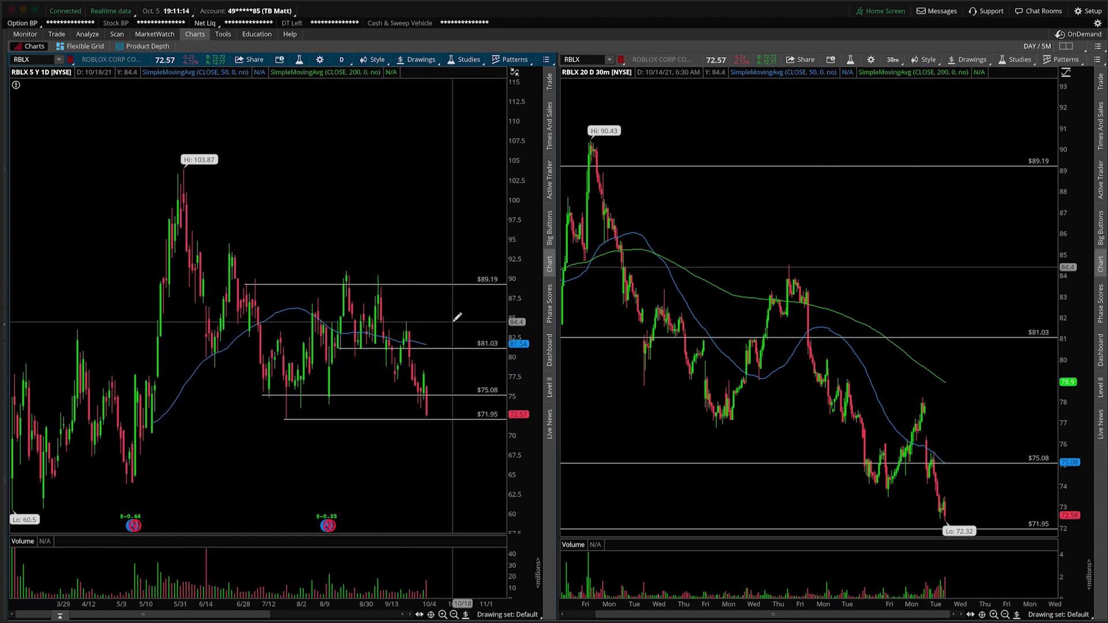
{"action": "left_click", "coordinate": [514, 72]}
{"action": "left_click", "coordinate": [484, 84]}
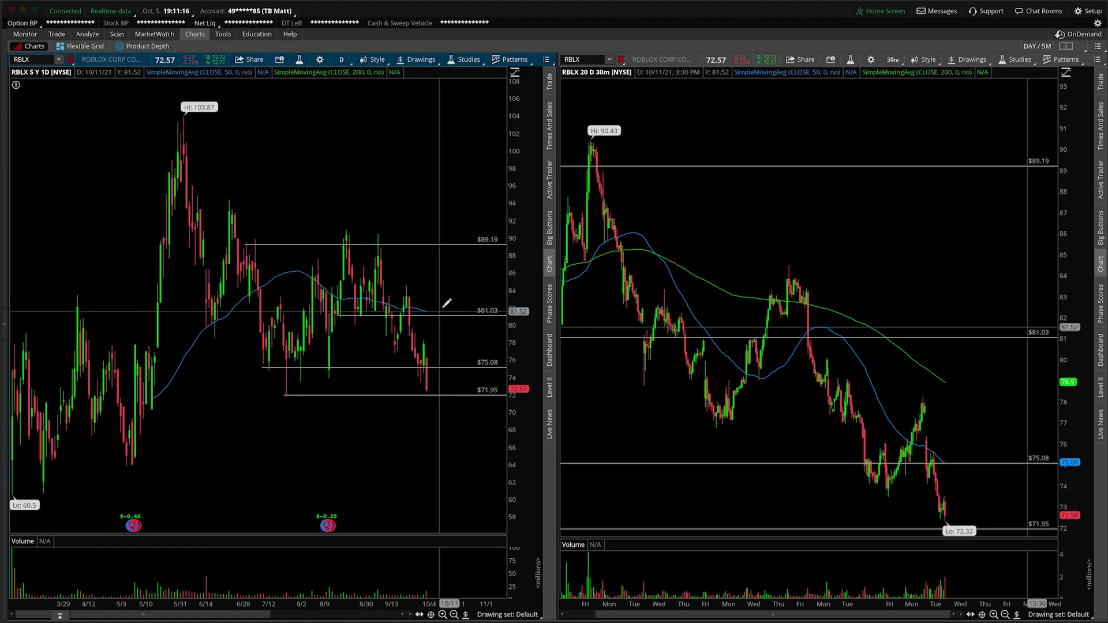
{"action": "left_click", "coordinate": [59, 433]}
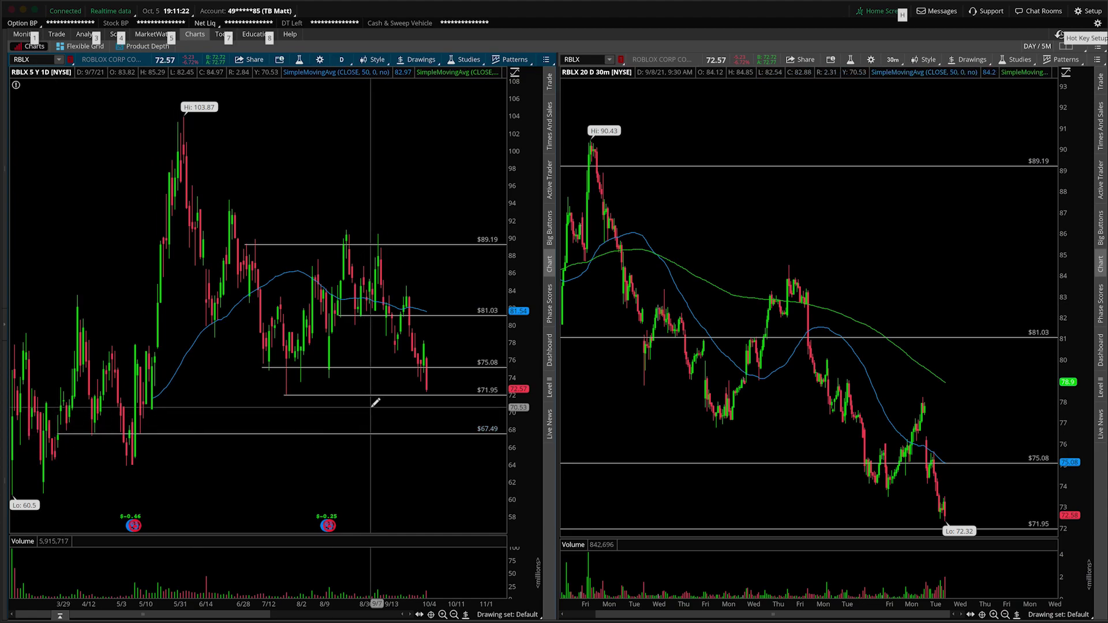
Underline the $71.95 level near the latest daily candle with temporary markup and clear it
{"action": "left_click_drag", "start_coordinate": [395, 396], "coordinate": [453, 395]}
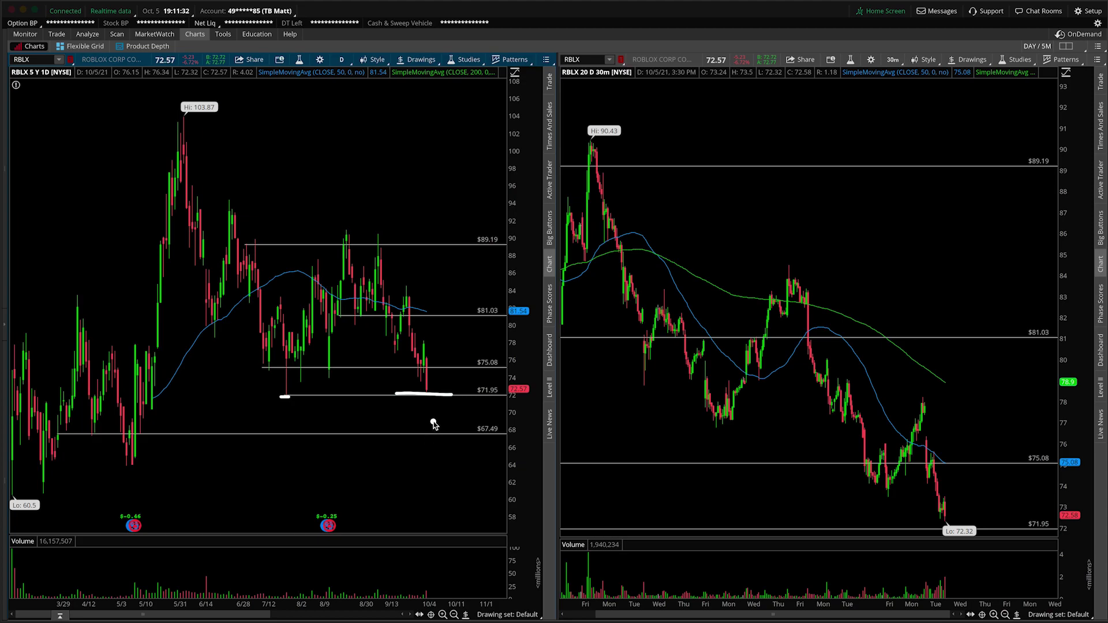
{"action": "left_click_drag", "start_coordinate": [462, 405], "coordinate": [225, 405]}
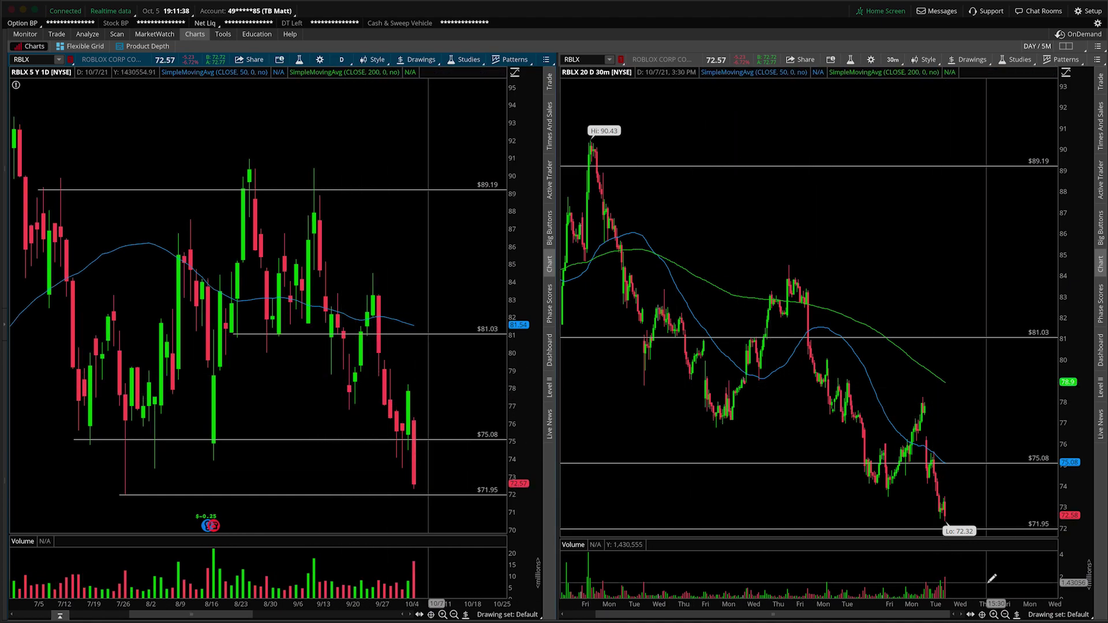
Draw a descending trendline on the 30-minute chart from the $90.43 high through the late-September peak to about $75.89
{"action": "left_click", "coordinate": [1017, 614]}
{"action": "left_click", "coordinate": [1019, 406]}
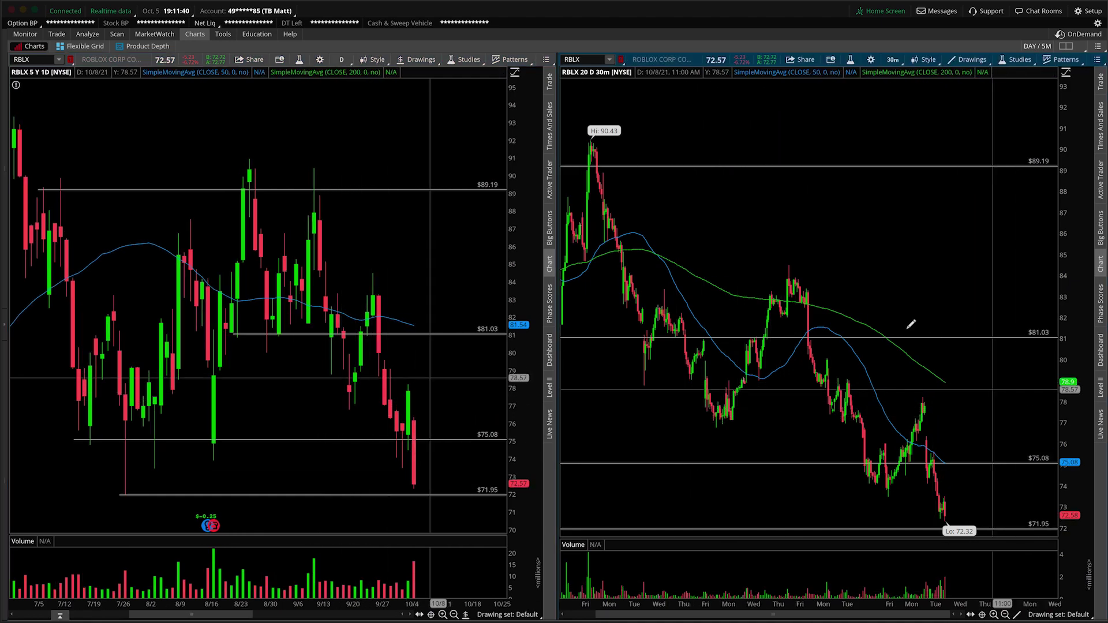
{"action": "left_click", "coordinate": [592, 138]}
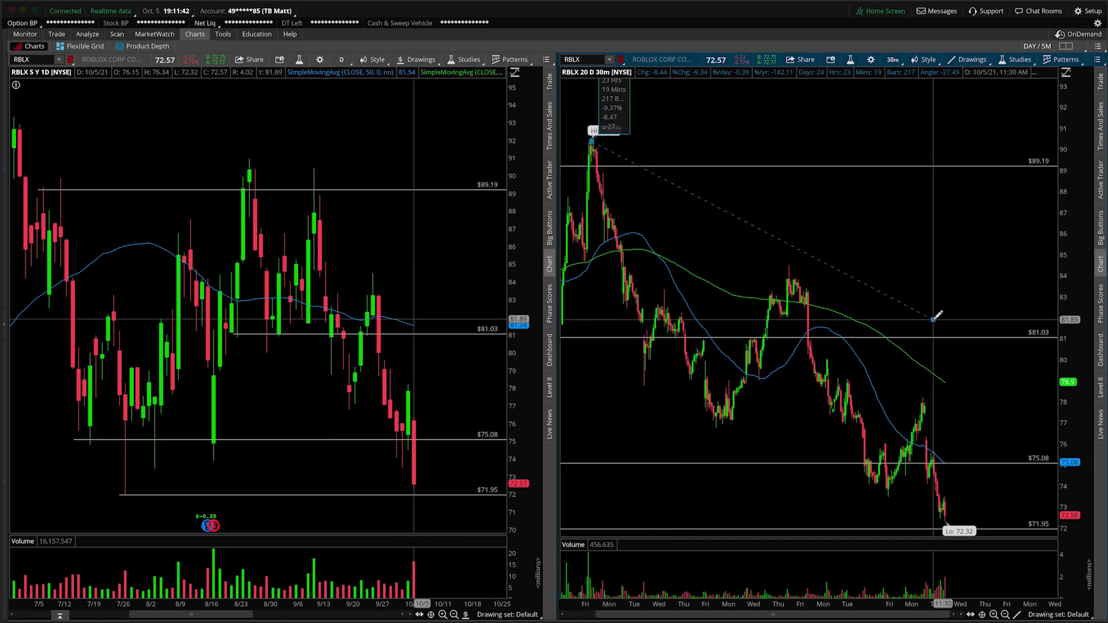
{"action": "left_click", "coordinate": [1031, 445]}
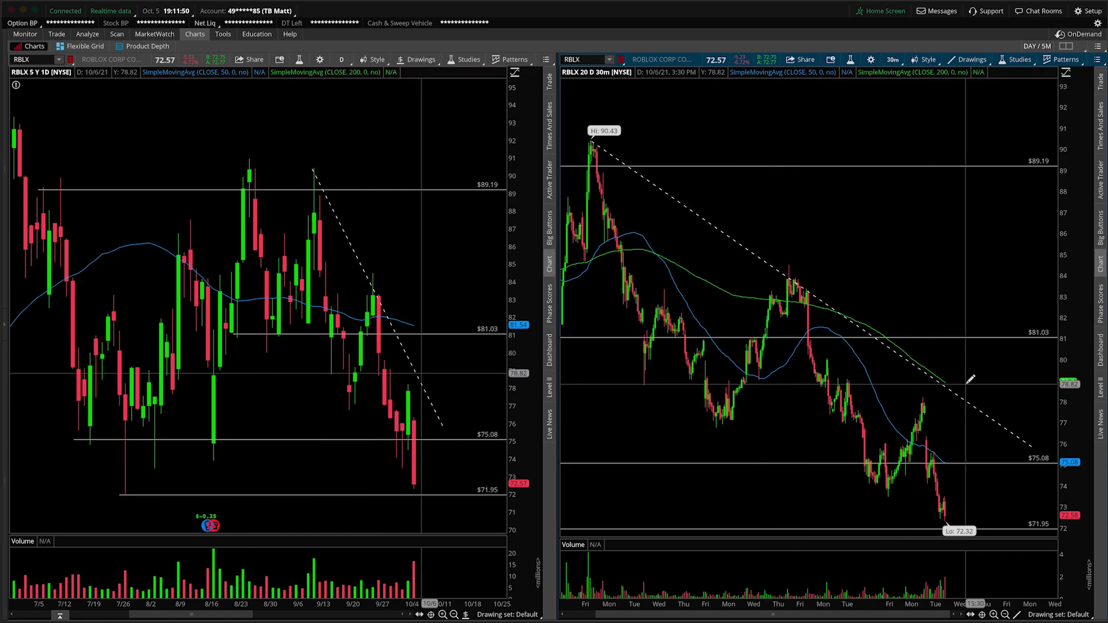
Add a price level at $74.13 along the recent Thursday lows on the 30-minute chart
{"action": "left_click_drag", "start_coordinate": [995, 340], "coordinate": [750, 373]}
{"action": "left_click_drag", "start_coordinate": [1004, 380], "coordinate": [717, 385]}
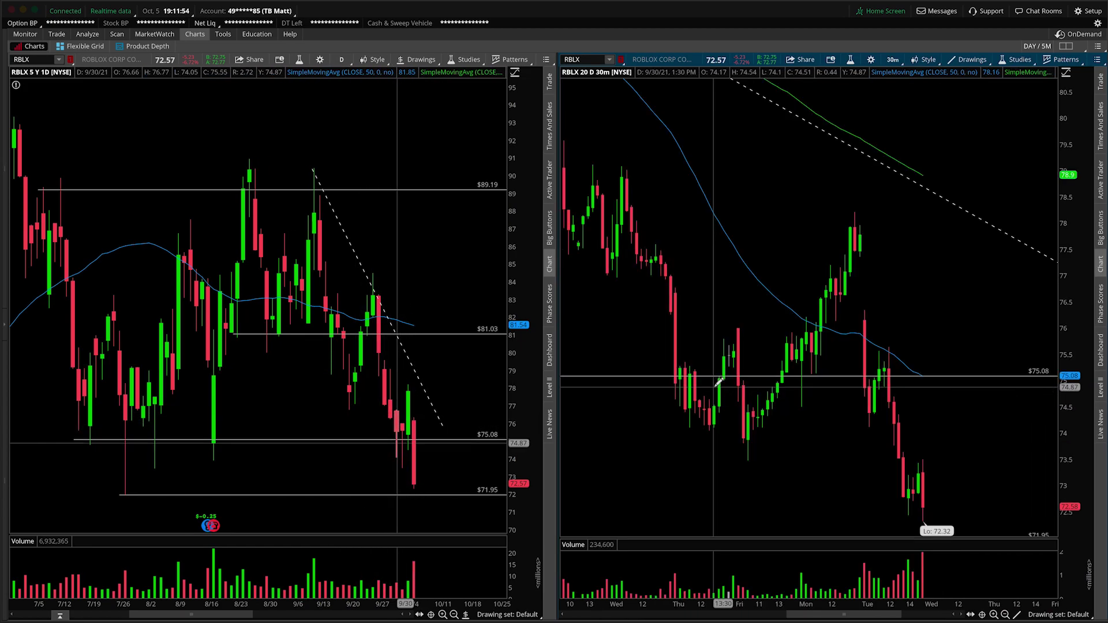
{"action": "scroll", "coordinate": [814, 388], "scroll_direction": "right", "scroll_amount": 5}
{"action": "scroll", "coordinate": [818, 386], "scroll_direction": "left", "scroll_amount": 1}
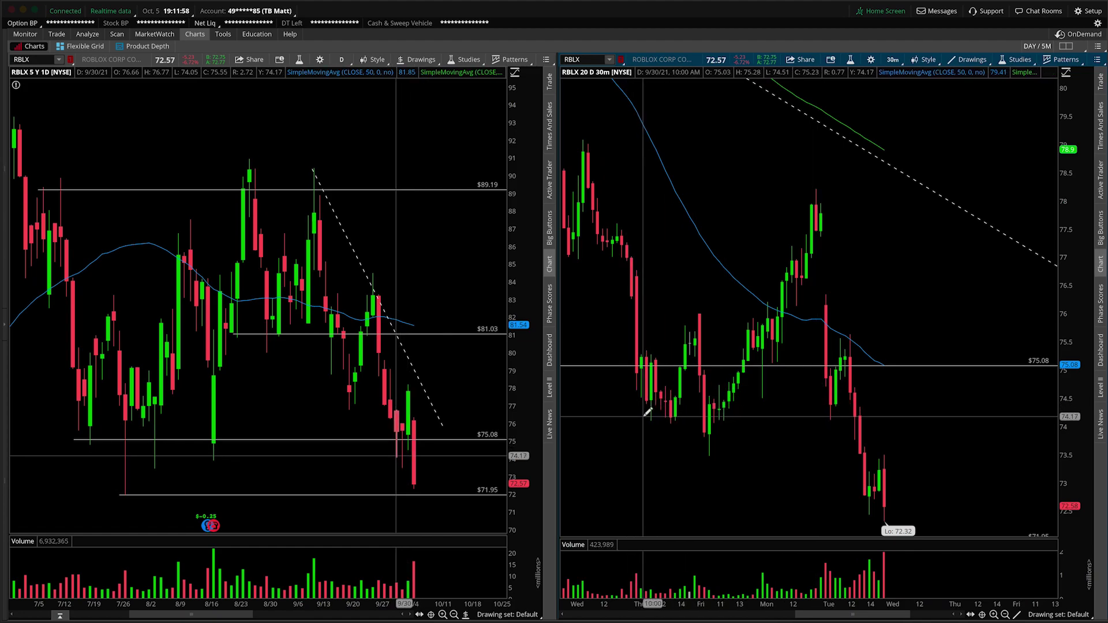
{"action": "left_click", "coordinate": [1017, 615]}
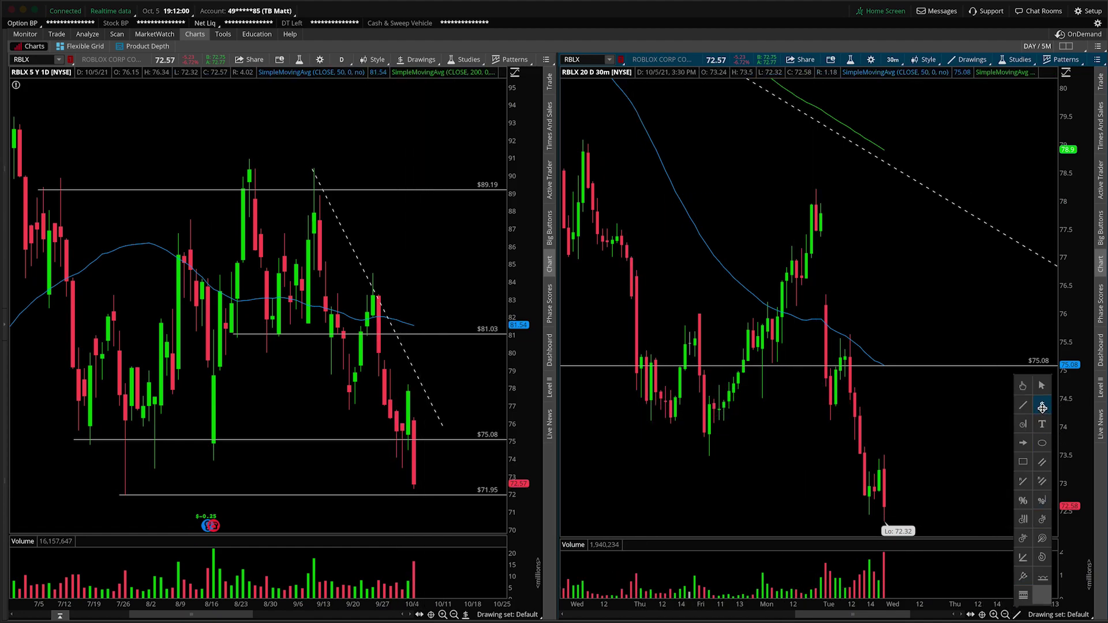
{"action": "left_click", "coordinate": [1042, 408]}
{"action": "left_click", "coordinate": [634, 419]}
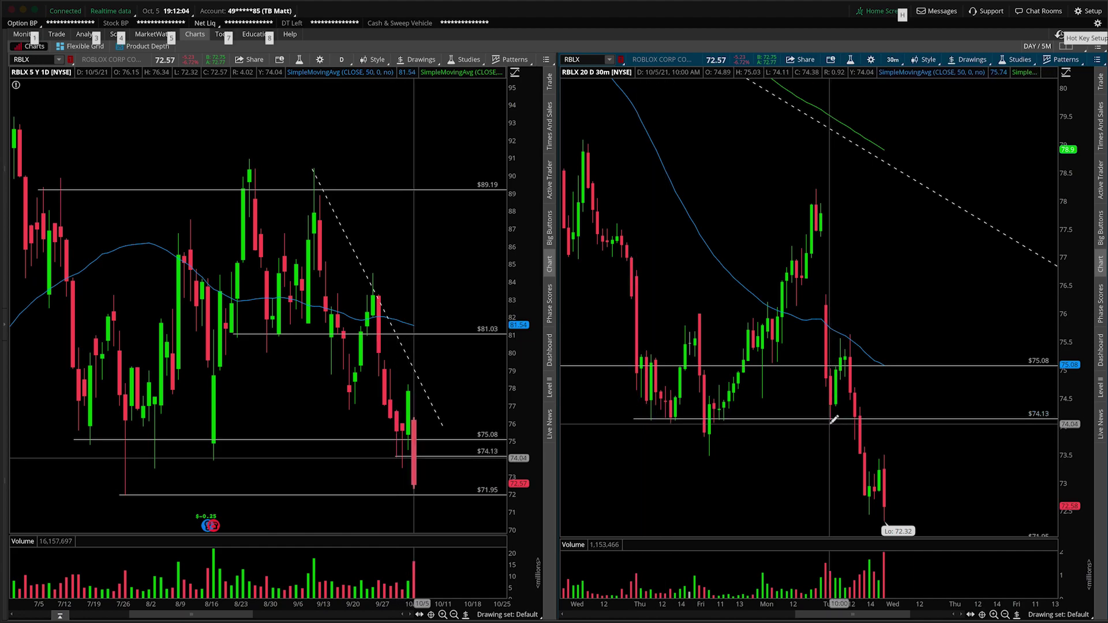
Sketch temporary arrows over Tuesday's bounce from $74.13 and the following selloff, and clear them
{"action": "key", "text": "alt+Tab"}
{"action": "mouse_move", "coordinate": [821, 425]}
{"action": "left_mouse_down"}
{"action": "mouse_move", "coordinate": [854, 359]}
{"action": "mouse_move", "coordinate": [892, 460]}
{"action": "mouse_move", "coordinate": [868, 468]}
{"action": "left_mouse_up"}
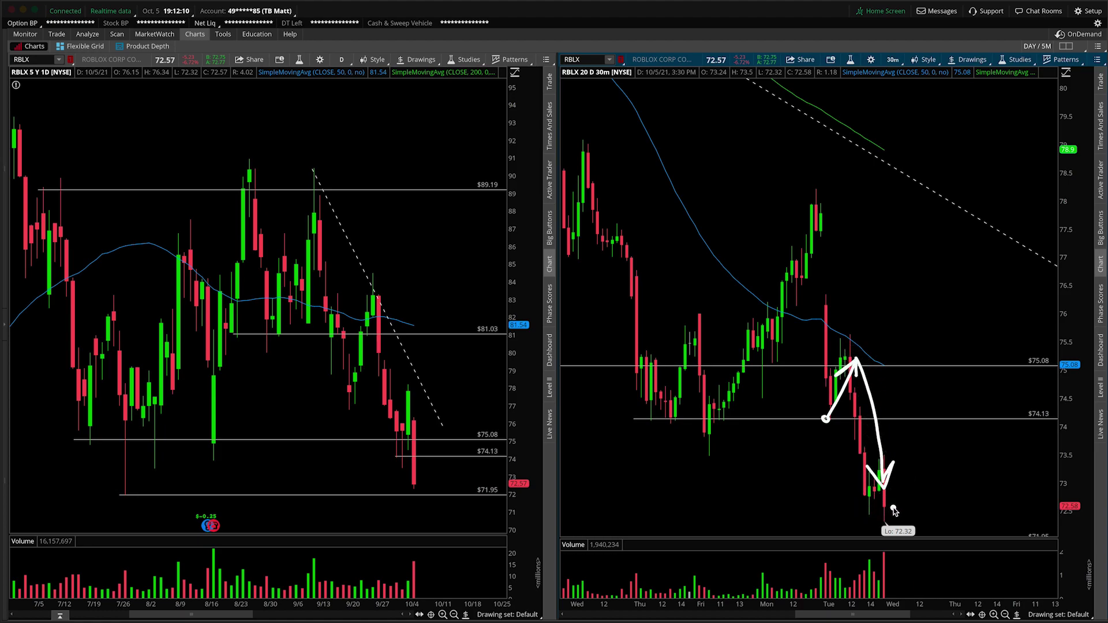
{"action": "key", "text": "alt+Tab"}
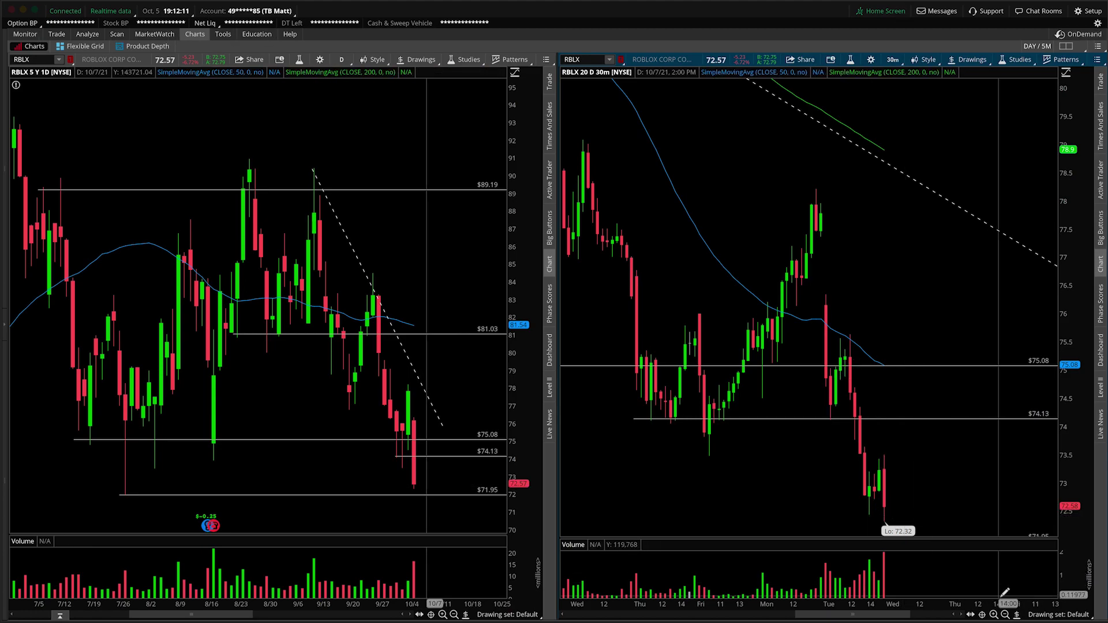
Draw a Fibonacci retracement on the 30-minute chart from Tuesday's opening high at $76.33 down to $74.13
{"action": "left_click", "coordinate": [1017, 614]}
{"action": "left_click", "coordinate": [1024, 500]}
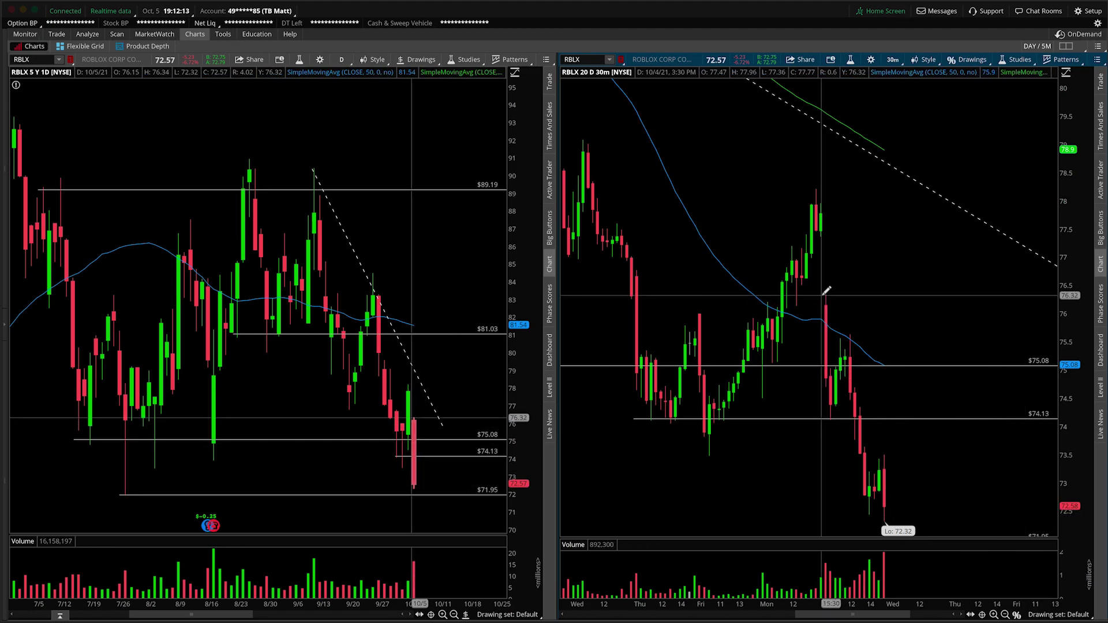
{"action": "mouse_move", "coordinate": [817, 294]}
{"action": "left_mouse_down"}
{"action": "mouse_move", "coordinate": [762, 470]}
{"action": "mouse_move", "coordinate": [770, 518]}
{"action": "mouse_move", "coordinate": [774, 418]}
{"action": "left_mouse_up"}
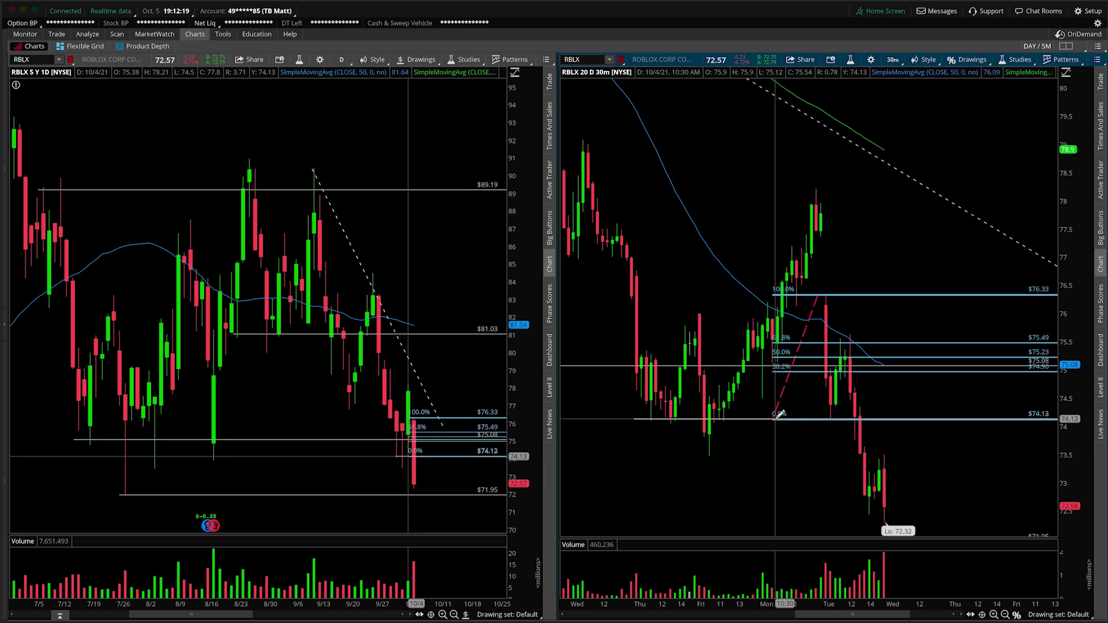
Circle the 61.8% retracement label and underline the 50% level, then clear the markup and delete the retracement
{"action": "mouse_move", "coordinate": [789, 344]}
{"action": "left_mouse_down"}
{"action": "mouse_move", "coordinate": [770, 351]}
{"action": "mouse_move", "coordinate": [766, 336]}
{"action": "left_mouse_up"}
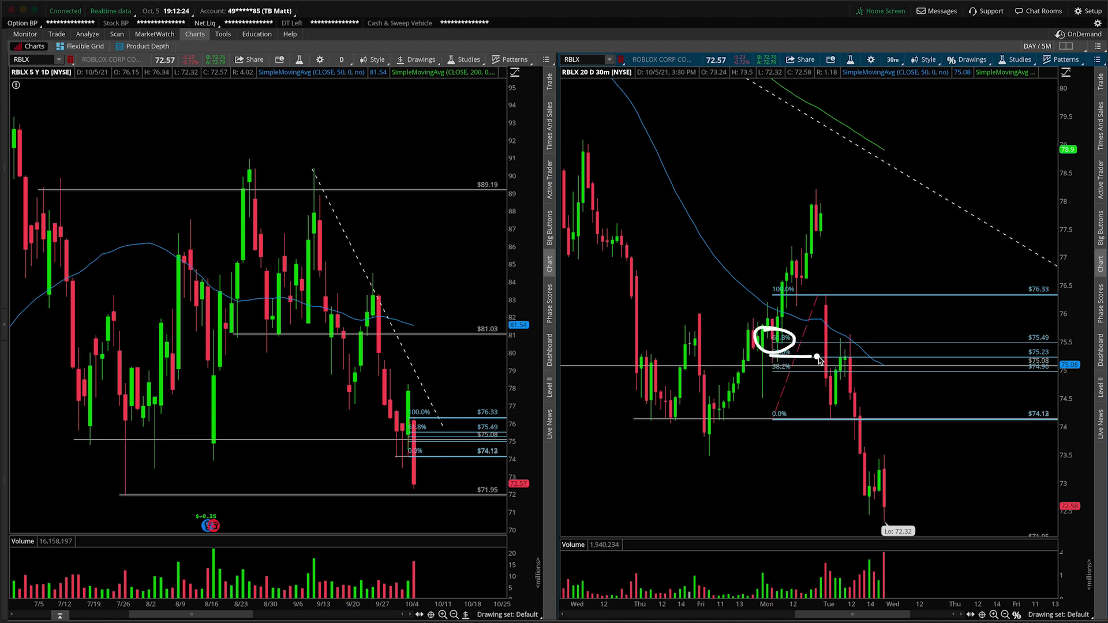
{"action": "left_click_drag", "start_coordinate": [839, 352], "coordinate": [858, 403]}
{"action": "key", "text": "Escape"}
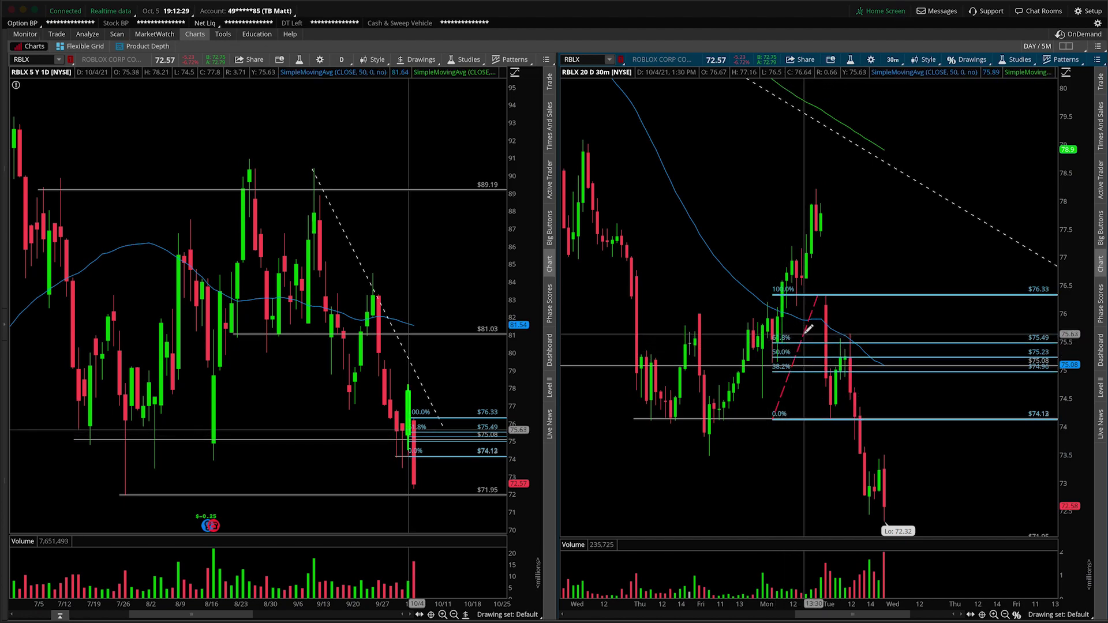
{"action": "key", "text": "Delete"}
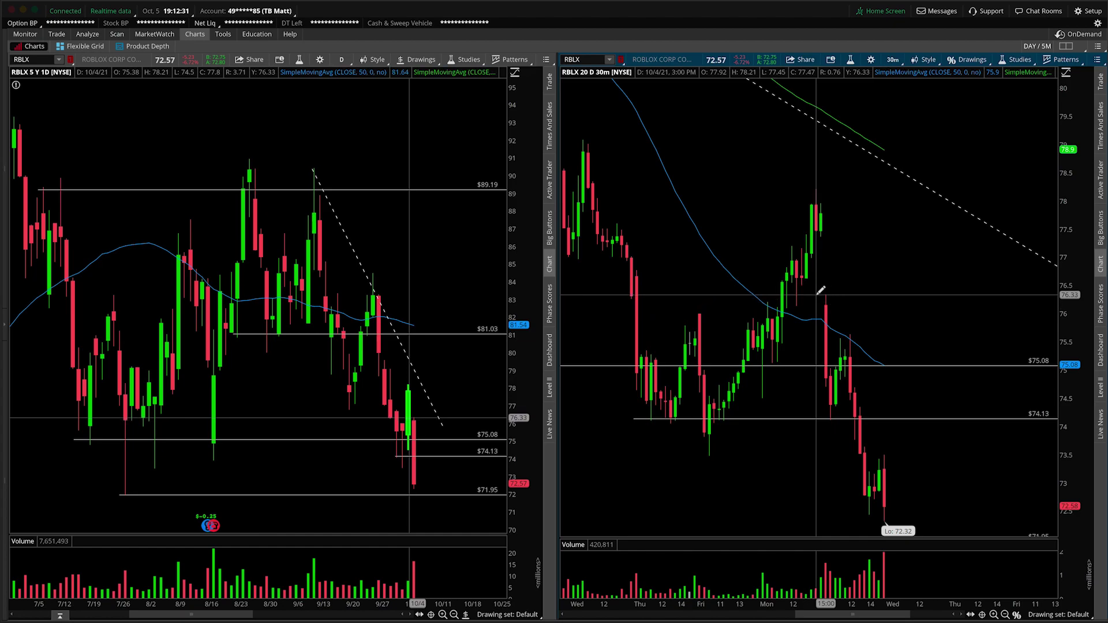
Draw a Fibonacci retracement from $76.33 down to $72.35 and underline its 38.2% level
{"action": "mouse_move", "coordinate": [816, 295]}
{"action": "left_mouse_down"}
{"action": "mouse_move", "coordinate": [797, 470]}
{"action": "mouse_move", "coordinate": [777, 520]}
{"action": "left_mouse_up"}
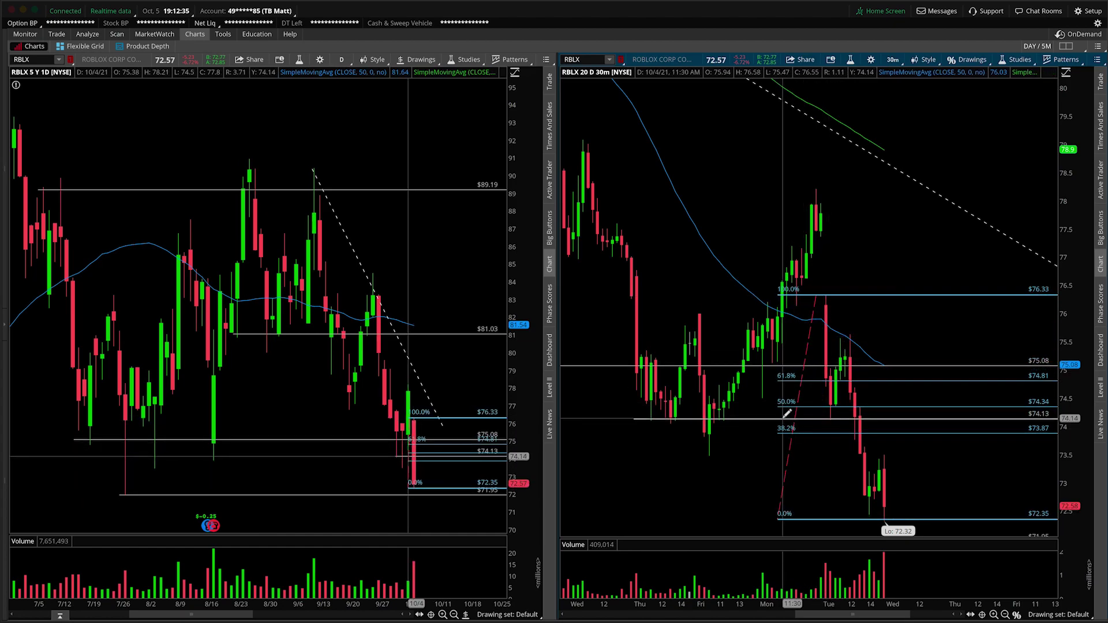
{"action": "left_click_drag", "start_coordinate": [779, 433], "coordinate": [914, 436]}
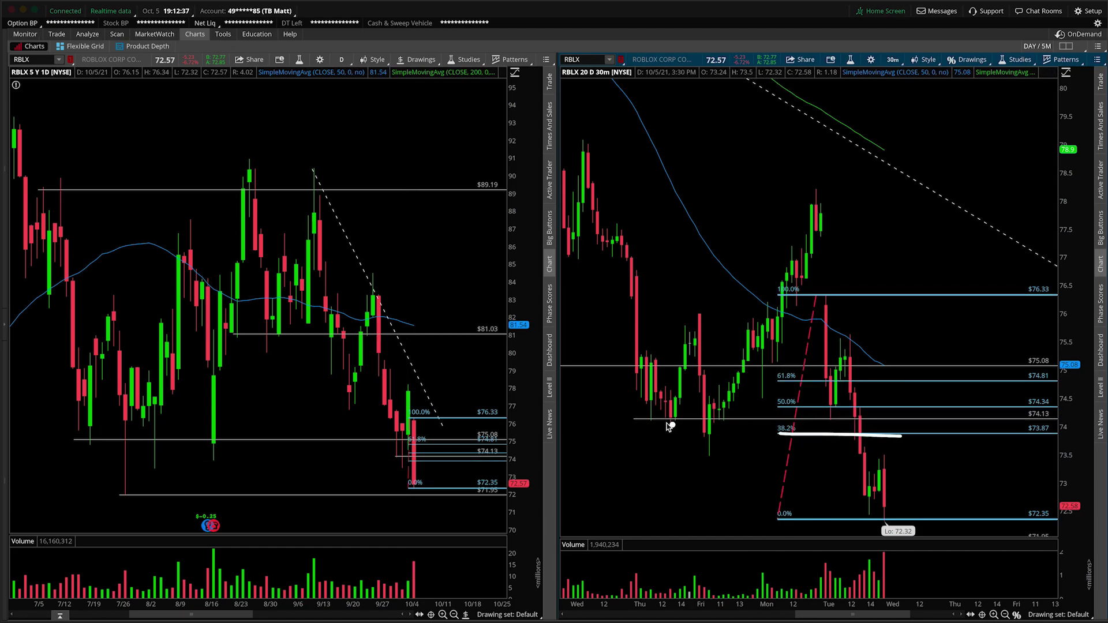
Mark the Thursday and Friday lows along the $74.13 level, then clear the markup and remove the Fibonacci retracement
{"action": "left_click_drag", "start_coordinate": [641, 419], "coordinate": [712, 423]}
{"action": "mouse_move", "coordinate": [674, 423]}
{"action": "left_mouse_down"}
{"action": "mouse_move", "coordinate": [664, 424]}
{"action": "mouse_move", "coordinate": [720, 420]}
{"action": "left_mouse_up"}
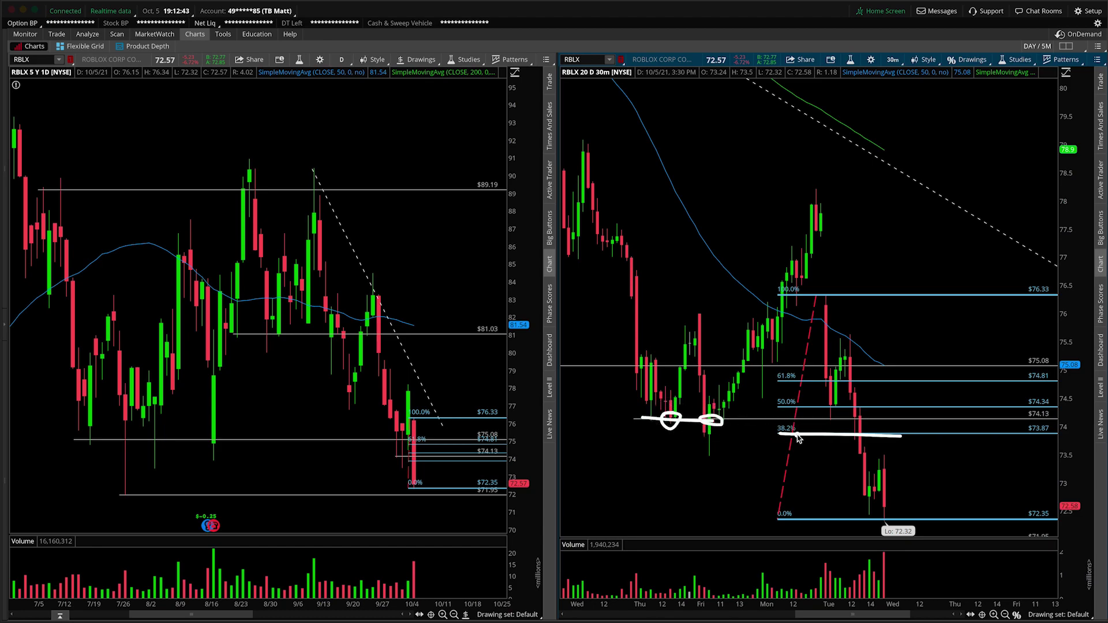
{"action": "key", "text": "Escape"}
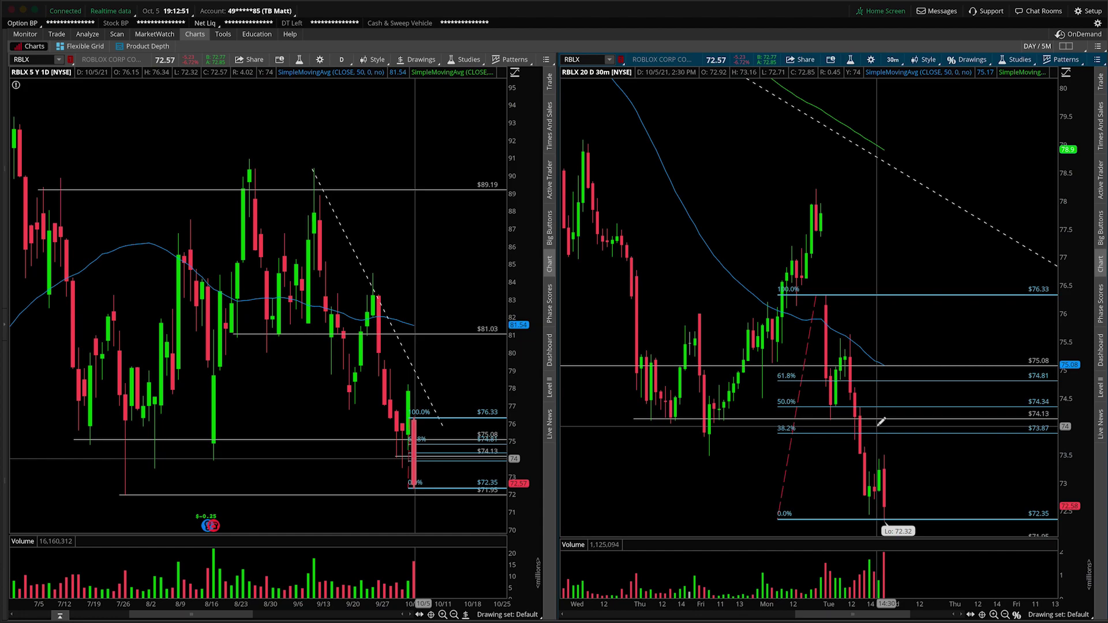
{"action": "key", "text": "super+z"}
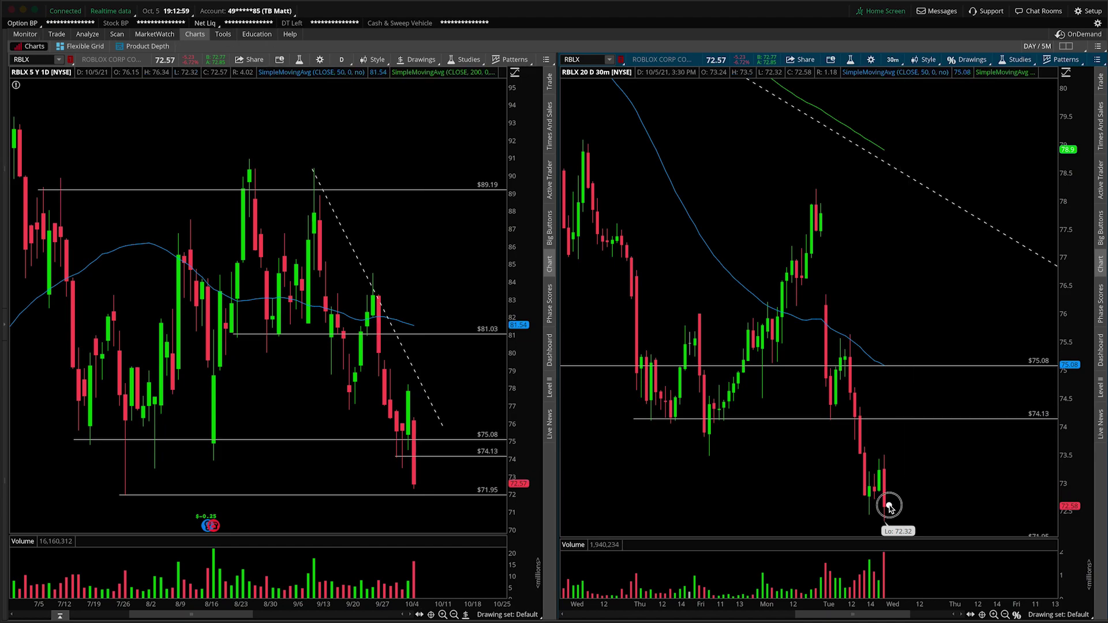
Sketch a projected rally to $74.13 with stalling candles and a drop toward $71.95, circle that target, and clear the markup
{"action": "left_click_drag", "start_coordinate": [889, 506], "coordinate": [925, 433]}
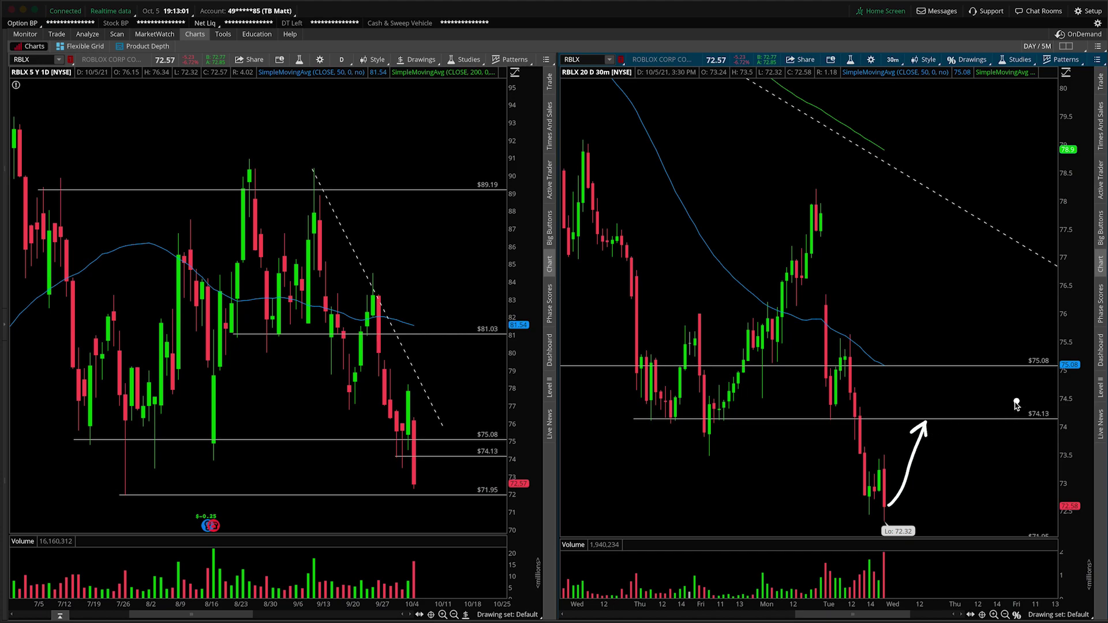
{"action": "mouse_move", "coordinate": [673, 416]}
{"action": "left_mouse_down"}
{"action": "mouse_move", "coordinate": [926, 423]}
{"action": "mouse_move", "coordinate": [959, 440]}
{"action": "mouse_move", "coordinate": [939, 434]}
{"action": "mouse_move", "coordinate": [987, 426]}
{"action": "mouse_move", "coordinate": [975, 430]}
{"action": "mouse_move", "coordinate": [1006, 440]}
{"action": "left_mouse_up"}
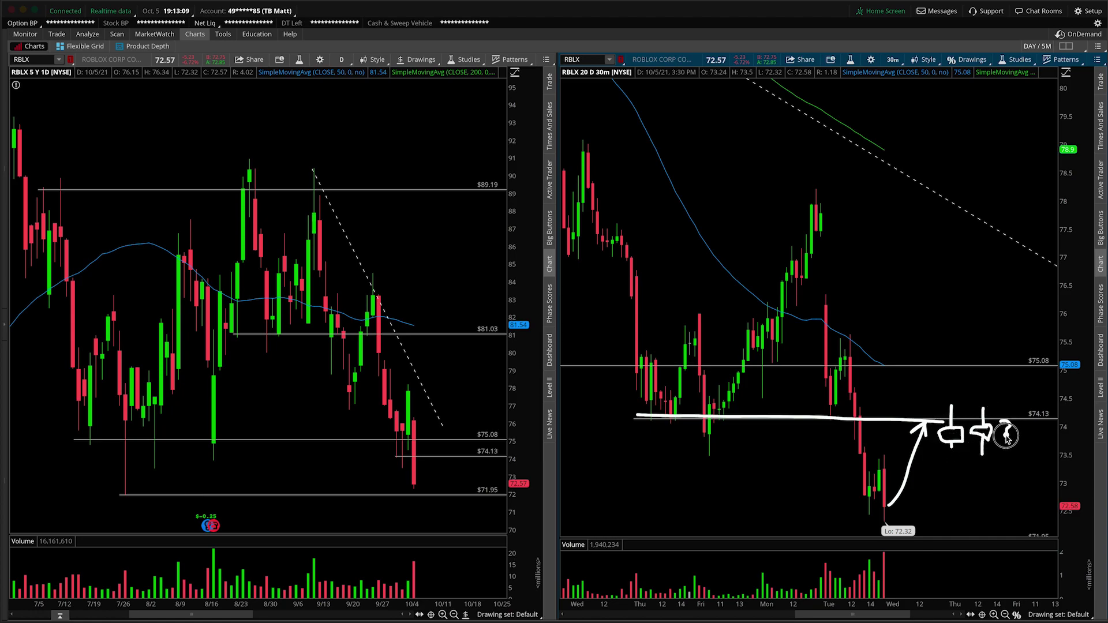
{"action": "mouse_move", "coordinate": [932, 461]}
{"action": "left_mouse_down"}
{"action": "mouse_move", "coordinate": [1010, 465]}
{"action": "mouse_move", "coordinate": [1021, 530]}
{"action": "left_mouse_up"}
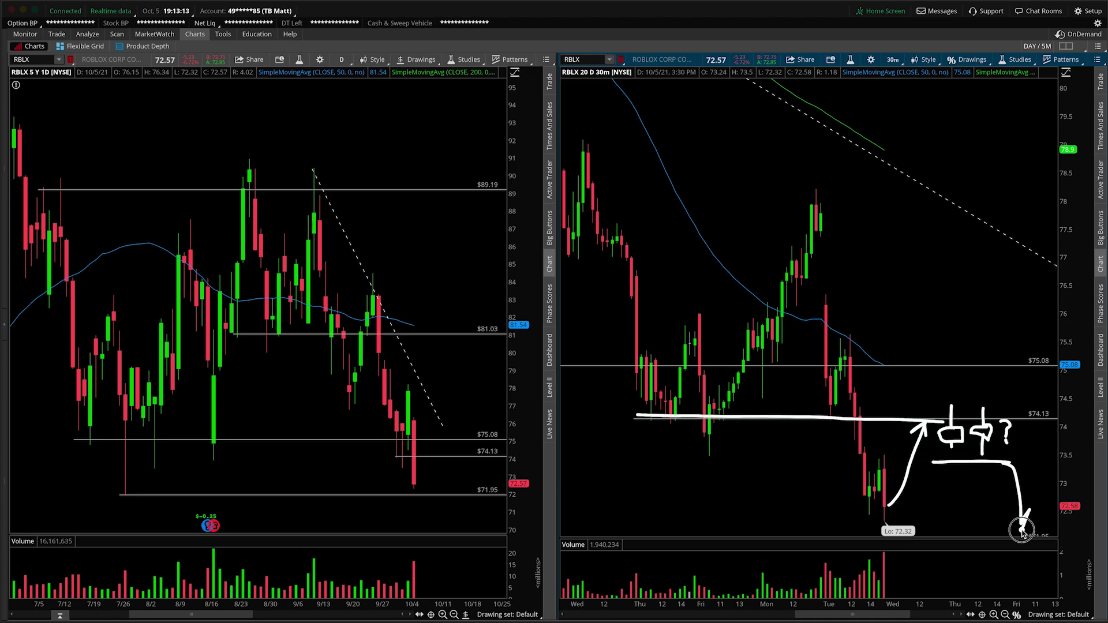
{"action": "mouse_move", "coordinate": [483, 478]}
{"action": "left_mouse_down"}
{"action": "mouse_move", "coordinate": [522, 504]}
{"action": "mouse_move", "coordinate": [471, 482]}
{"action": "left_mouse_up"}
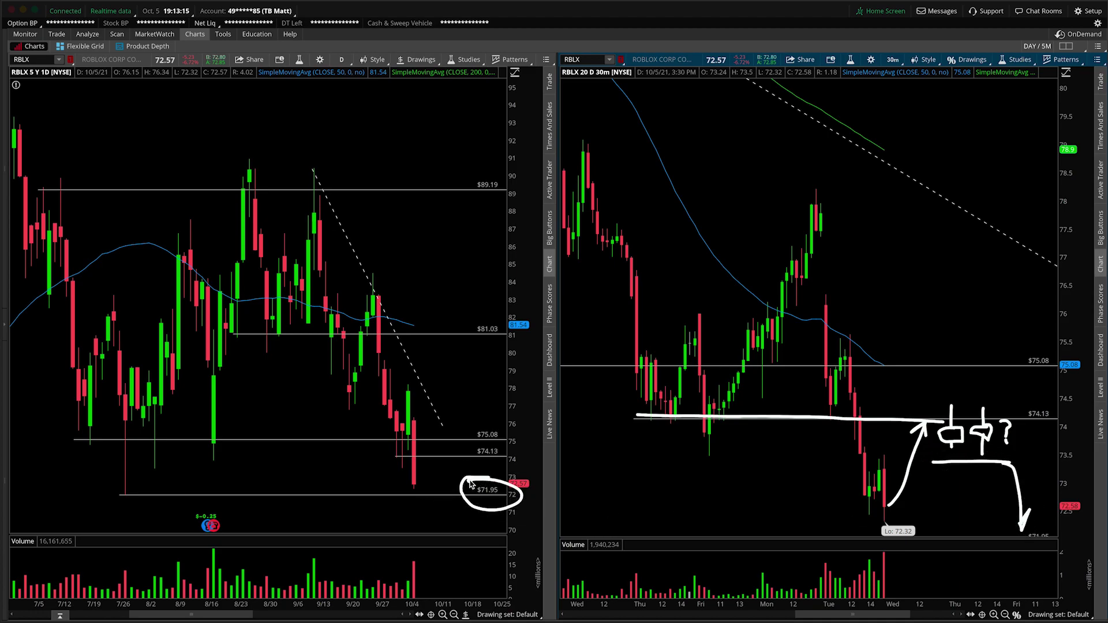
{"action": "key", "text": "Escape"}
Rescale the daily price axis, sketch a rebound path from the latest 30-minute candle, and clear the sketch
{"action": "left_click_drag", "start_coordinate": [524, 423], "coordinate": [520, 446]}
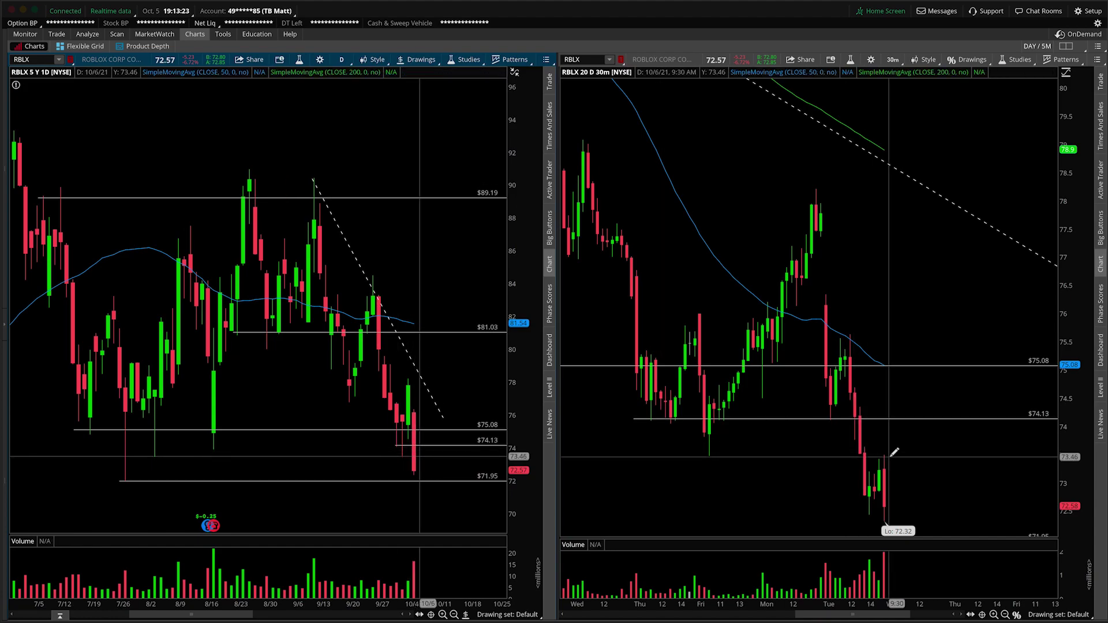
{"action": "mouse_move", "coordinate": [892, 497]}
{"action": "left_mouse_down"}
{"action": "mouse_move", "coordinate": [958, 381]}
{"action": "mouse_move", "coordinate": [979, 391]}
{"action": "left_mouse_up"}
{"action": "key", "text": "alt+Tab"}
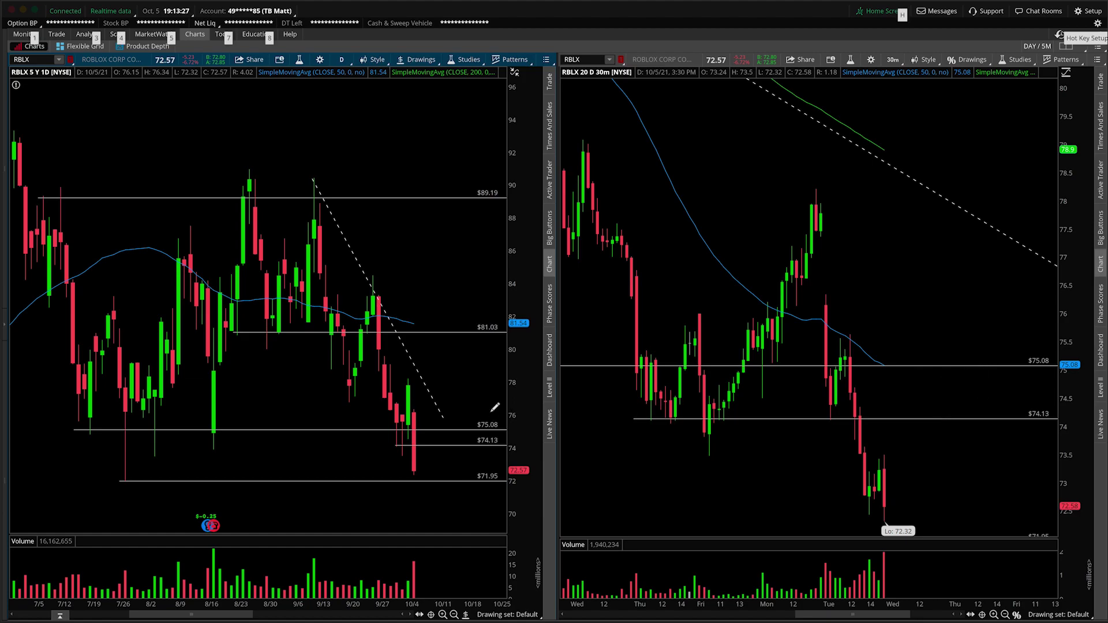
Box the daily range between $89.19 and $75.08, box the $74.13 and $75.08 labels on the 30-minute chart, and clear the markup
{"action": "left_click_drag", "start_coordinate": [37, 198], "coordinate": [471, 430]}
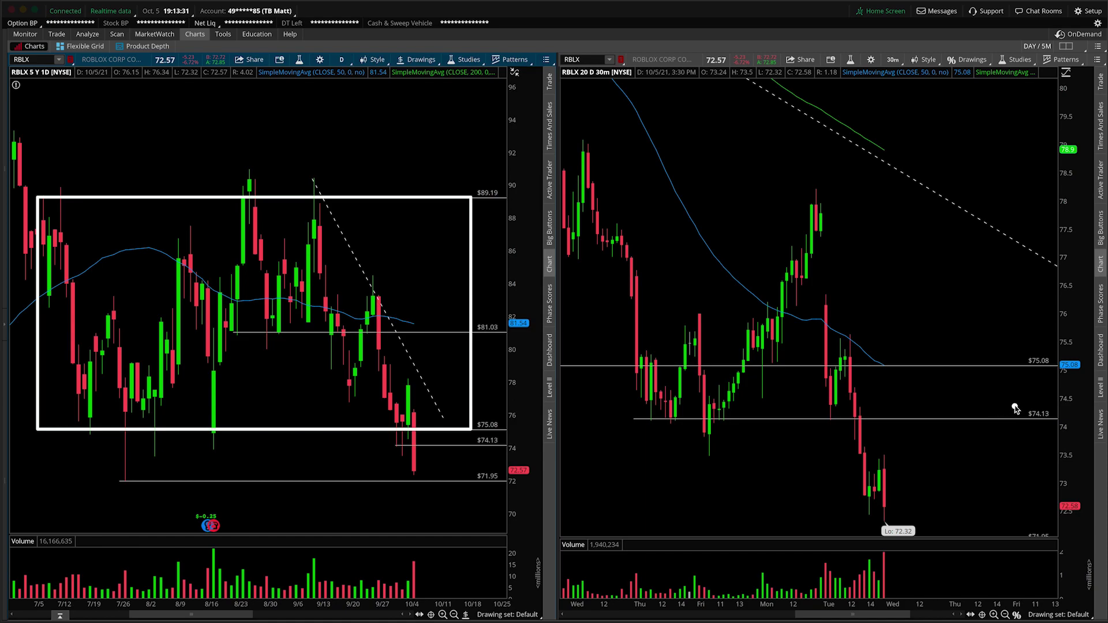
{"action": "left_click_drag", "start_coordinate": [1014, 405], "coordinate": [1064, 427]}
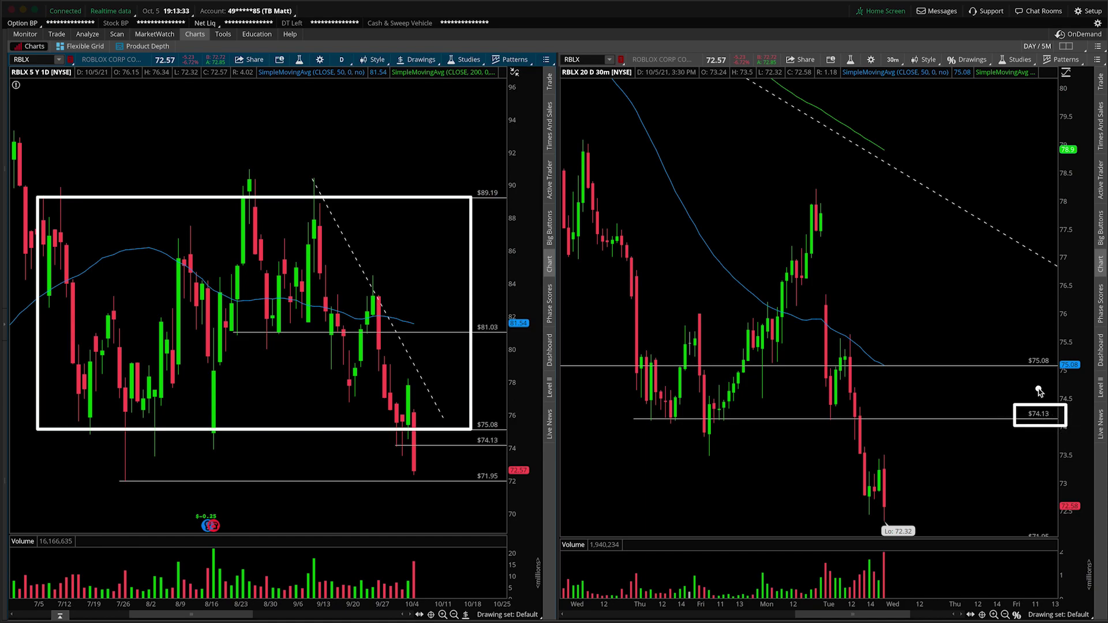
{"action": "left_click_drag", "start_coordinate": [1019, 348], "coordinate": [1082, 384]}
{"action": "key", "text": "Escape"}
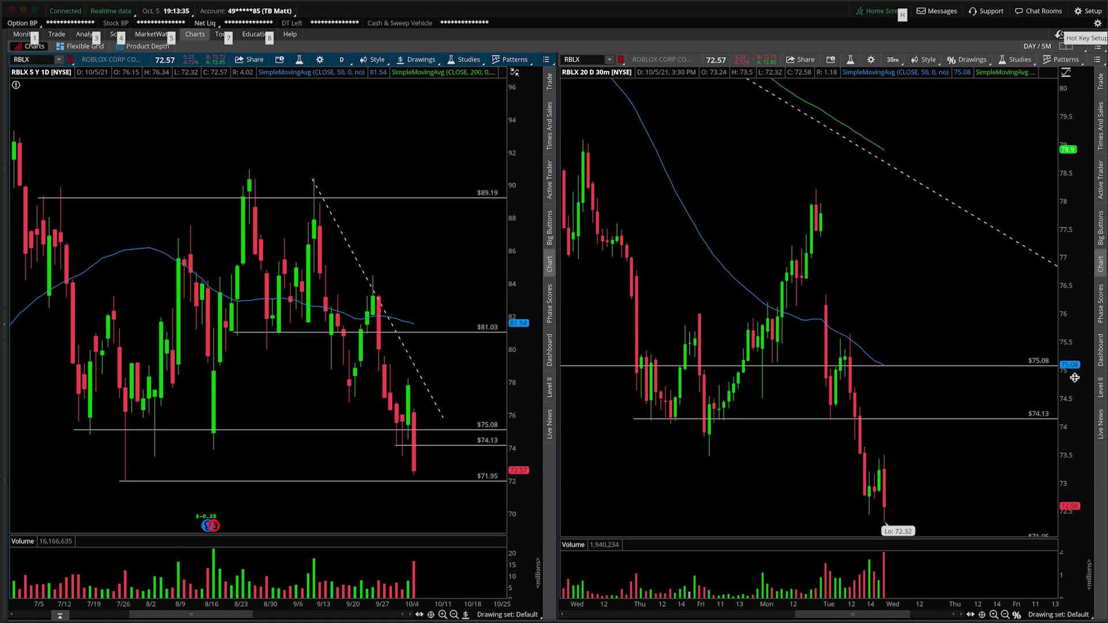
Sketch a 30-minute rally to about $74.90 and a drop to about $72.75, mark the $74.13 level and its label, and clear the markup
{"action": "mouse_move", "coordinate": [889, 469]}
{"action": "left_mouse_down"}
{"action": "mouse_move", "coordinate": [961, 375]}
{"action": "mouse_move", "coordinate": [988, 404]}
{"action": "mouse_move", "coordinate": [1014, 478]}
{"action": "mouse_move", "coordinate": [1000, 474]}
{"action": "left_mouse_up"}
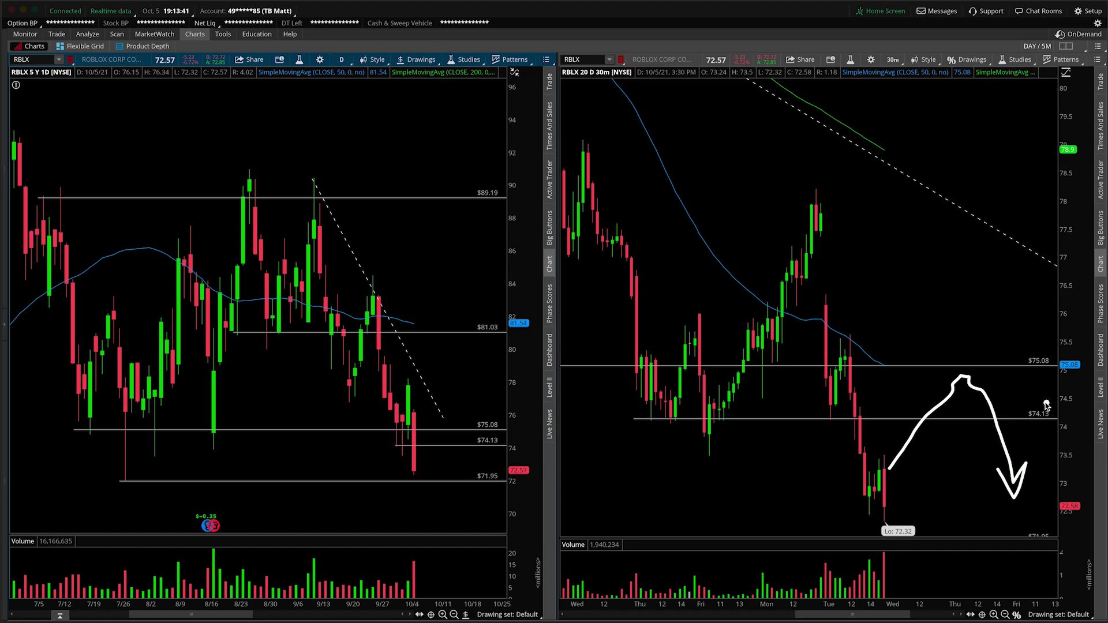
{"action": "mouse_move", "coordinate": [1046, 406]}
{"action": "left_mouse_down"}
{"action": "mouse_move", "coordinate": [1065, 425]}
{"action": "mouse_move", "coordinate": [1036, 400]}
{"action": "left_mouse_up"}
{"action": "left_click_drag", "start_coordinate": [629, 420], "coordinate": [888, 424]}
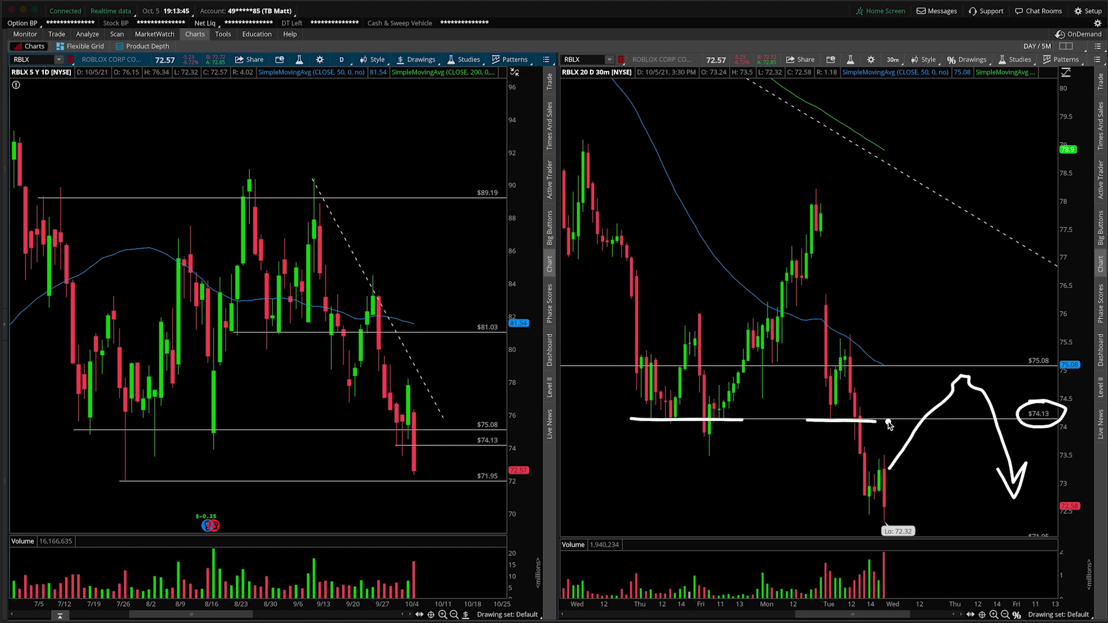
{"action": "key", "text": "Escape"}
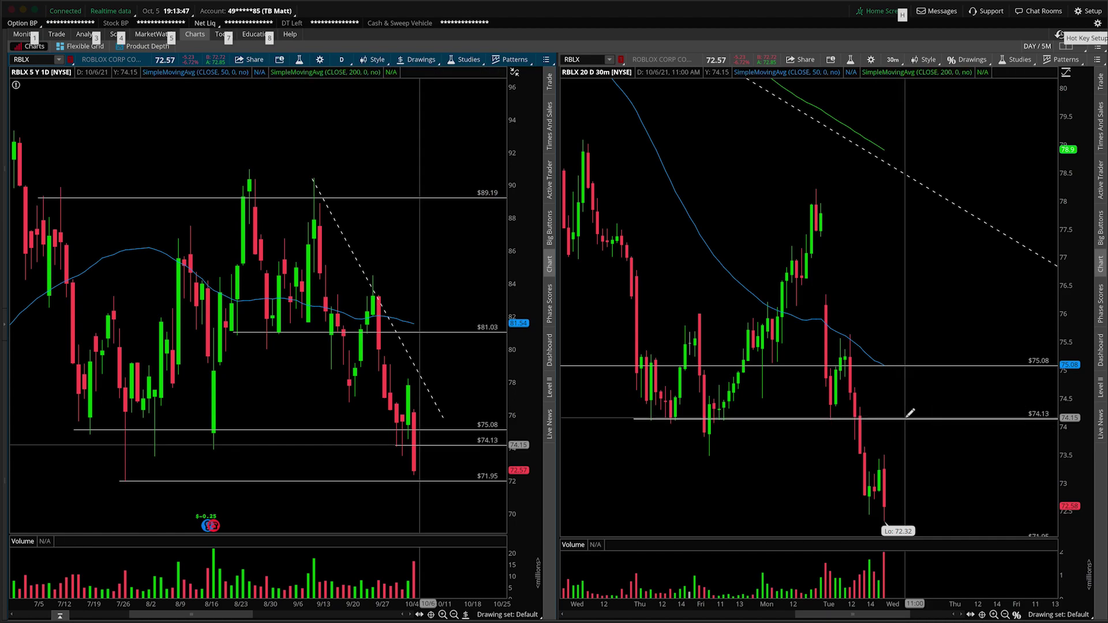
On the daily chart, box the $75.08 to $89.19 range and sketch a dip below it with a rebound arrow back inside
{"action": "left_click_drag", "start_coordinate": [750, 605], "coordinate": [963, 598]}
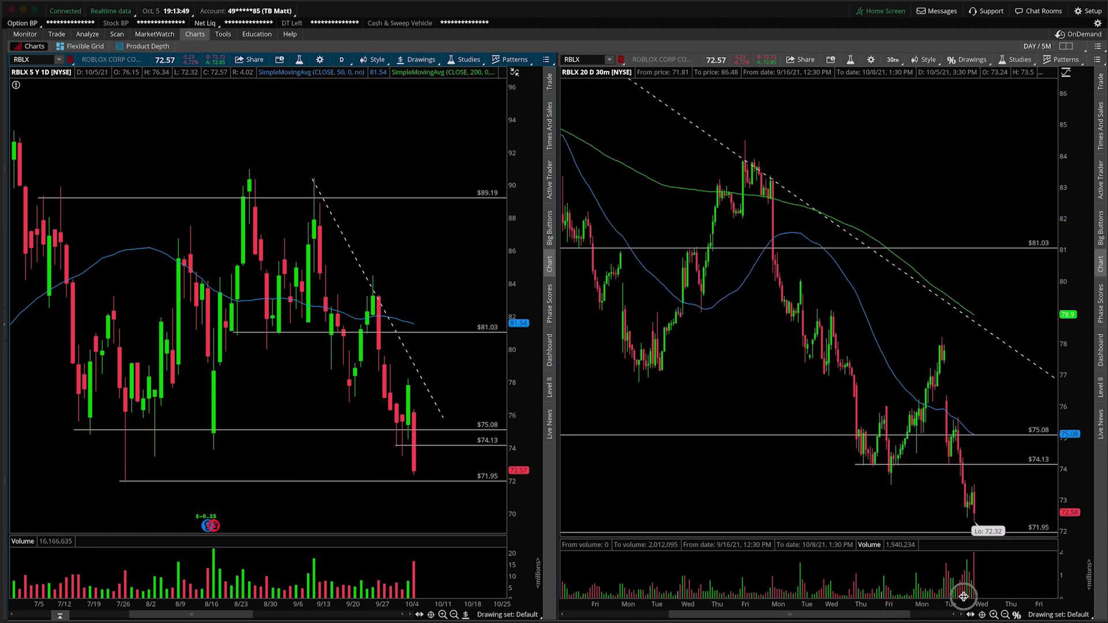
{"action": "scroll", "coordinate": [834, 487], "scroll_direction": "right", "scroll_amount": 3}
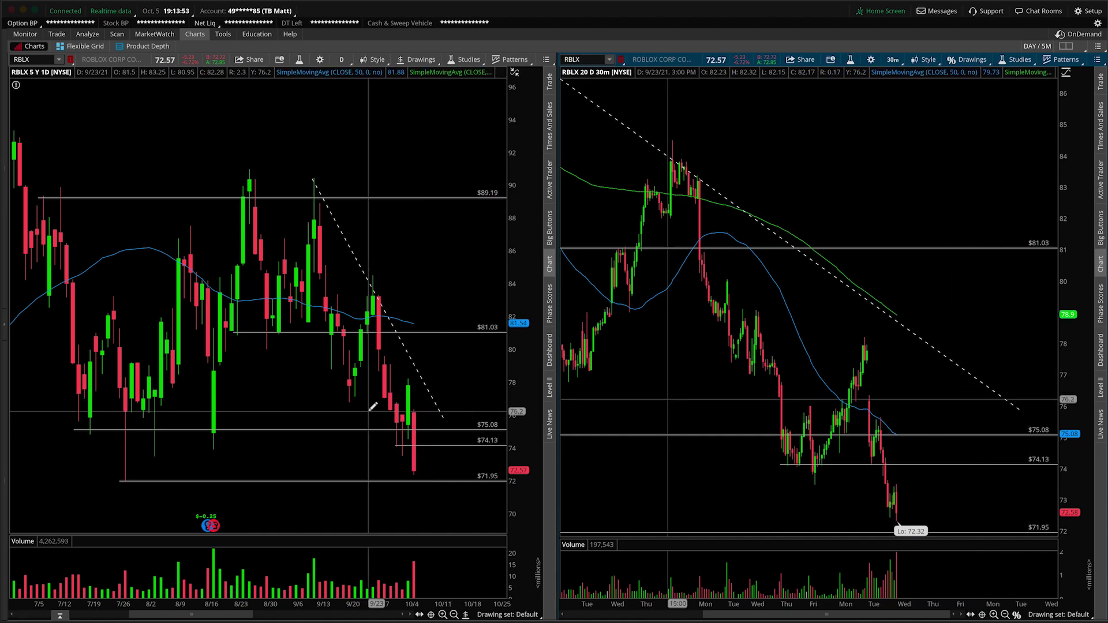
{"action": "left_click_drag", "start_coordinate": [373, 411], "coordinate": [360, 406]}
{"action": "key", "text": "alt"}
{"action": "mouse_move", "coordinate": [29, 197]}
{"action": "left_mouse_down"}
{"action": "mouse_move", "coordinate": [94, 257]}
{"action": "mouse_move", "coordinate": [513, 430]}
{"action": "left_mouse_up"}
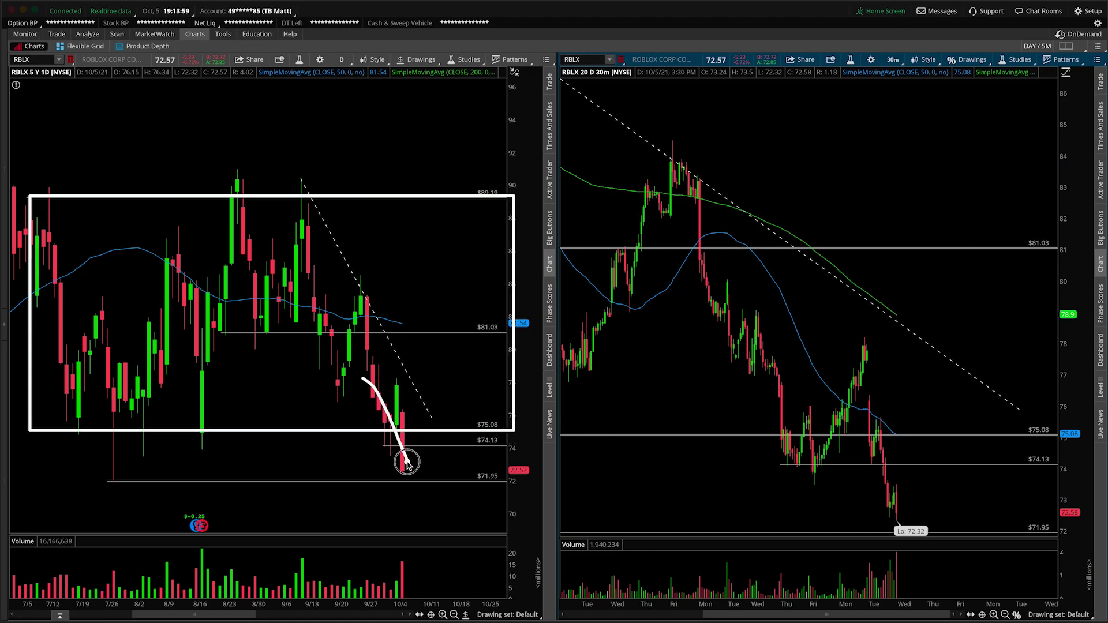
{"action": "mouse_move", "coordinate": [407, 462]}
{"action": "left_mouse_down"}
{"action": "mouse_move", "coordinate": [437, 399]}
{"action": "mouse_move", "coordinate": [440, 421]}
{"action": "left_mouse_up"}
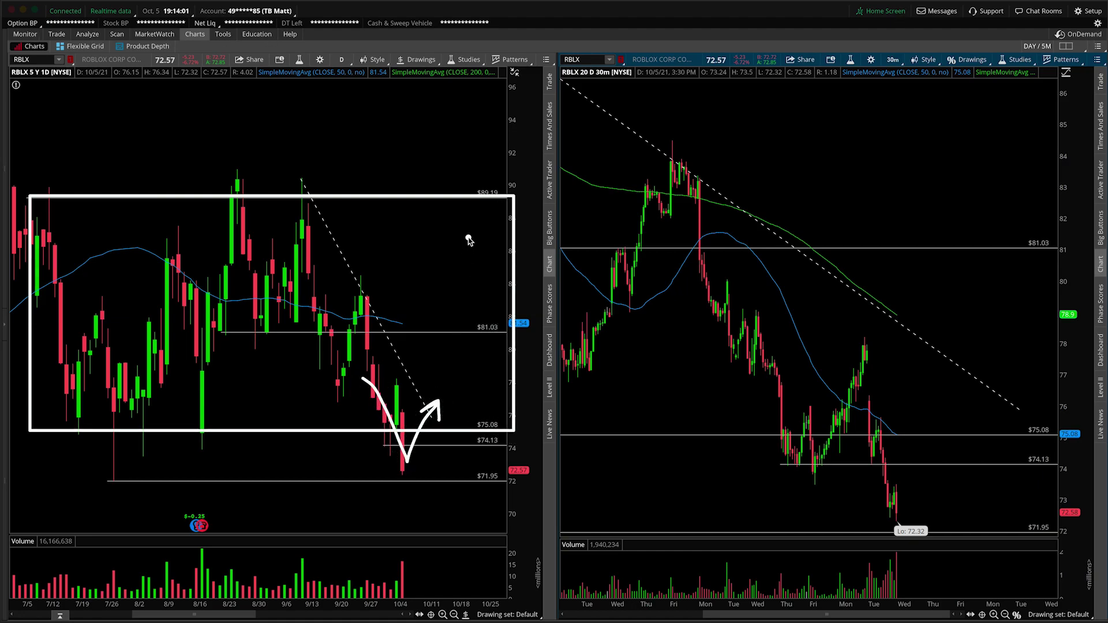
Circle the $89.19 level, trace the daily downtrend line, sketch a rally from the rebound up to the circle, and clear the markup
{"action": "mouse_move", "coordinate": [459, 188]}
{"action": "left_mouse_down"}
{"action": "mouse_move", "coordinate": [443, 211]}
{"action": "mouse_move", "coordinate": [415, 190]}
{"action": "left_mouse_up"}
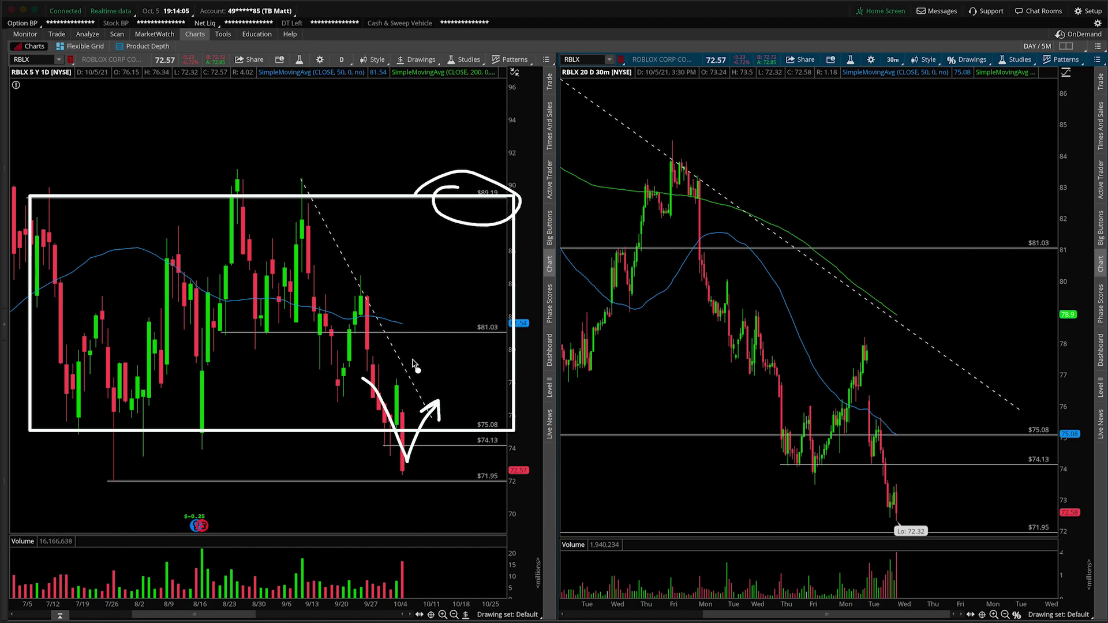
{"action": "mouse_move", "coordinate": [301, 185]}
{"action": "left_mouse_down"}
{"action": "mouse_move", "coordinate": [436, 426]}
{"action": "mouse_move", "coordinate": [454, 351]}
{"action": "mouse_move", "coordinate": [474, 353]}
{"action": "mouse_move", "coordinate": [491, 229]}
{"action": "mouse_move", "coordinate": [500, 250]}
{"action": "left_mouse_up"}
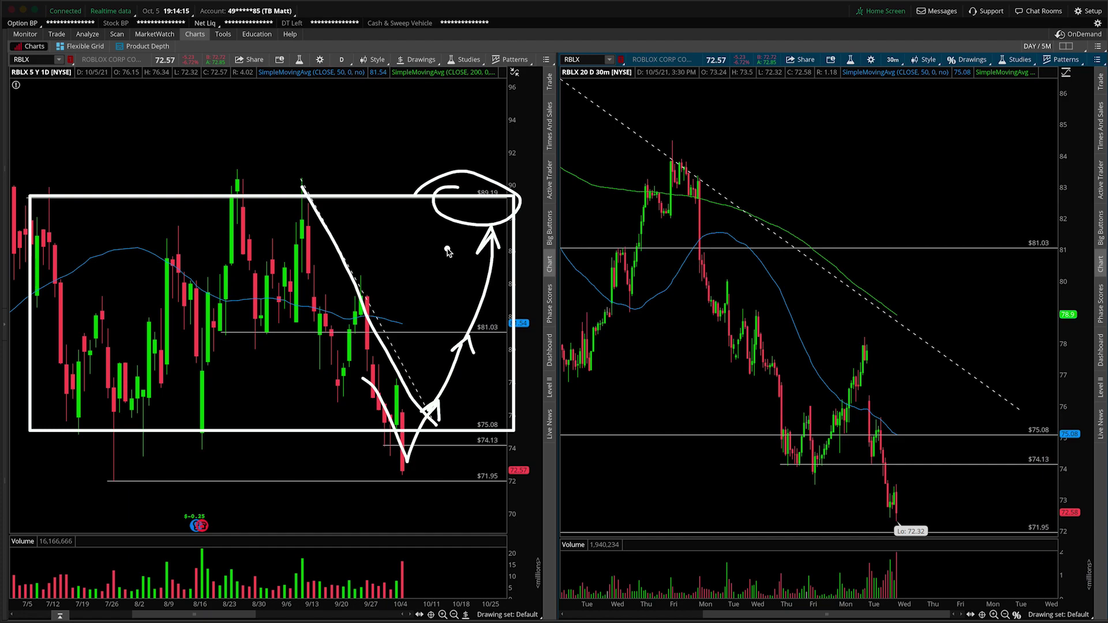
{"action": "key", "text": "alt+Tab"}
{"action": "key", "text": "alt+Tab"}
Draw one arrow pointing at the latest daily volume bar and a downward arrow beside the latest daily candle
{"action": "mouse_move", "coordinate": [430, 531]}
{"action": "left_mouse_down"}
{"action": "mouse_move", "coordinate": [404, 574]}
{"action": "mouse_move", "coordinate": [417, 576]}
{"action": "left_mouse_up"}
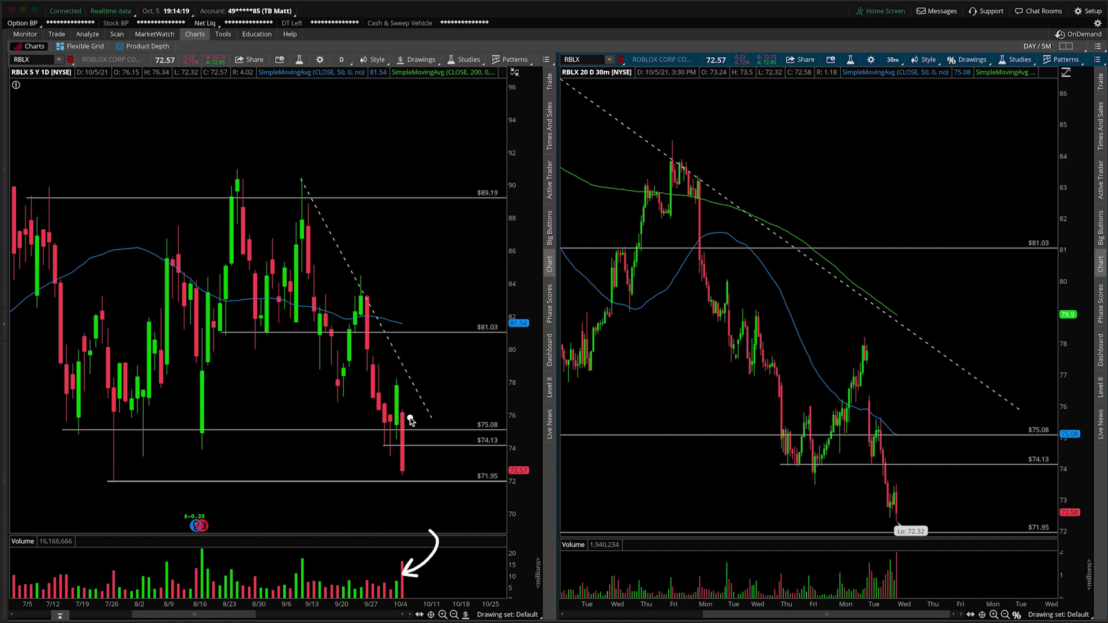
{"action": "mouse_move", "coordinate": [410, 417]}
{"action": "left_mouse_down"}
{"action": "mouse_move", "coordinate": [416, 475]}
{"action": "mouse_move", "coordinate": [423, 459]}
{"action": "left_mouse_up"}
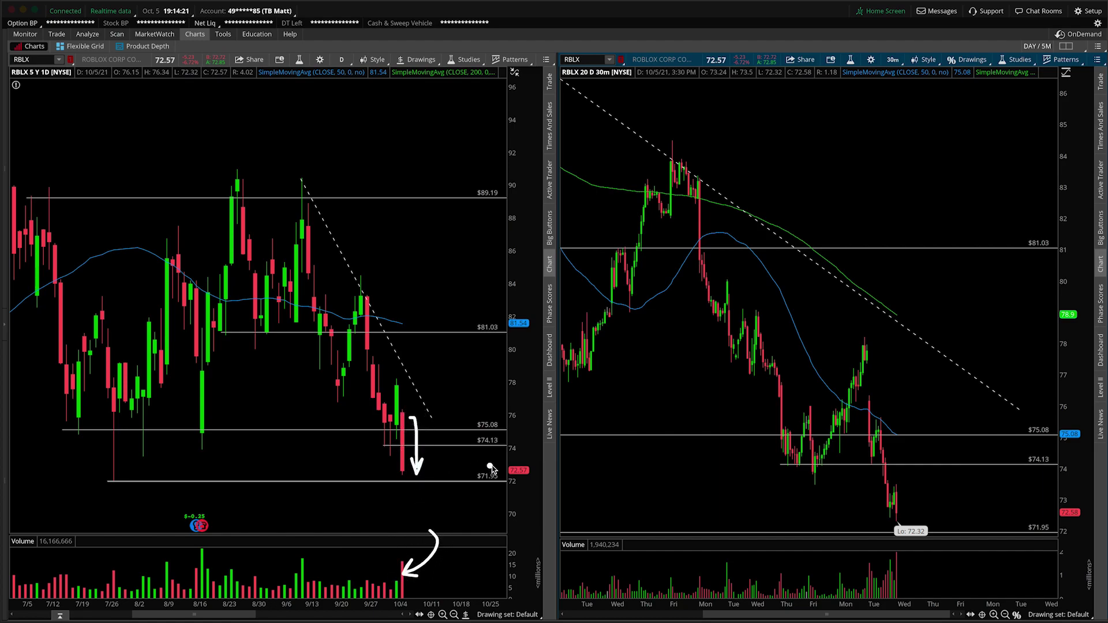